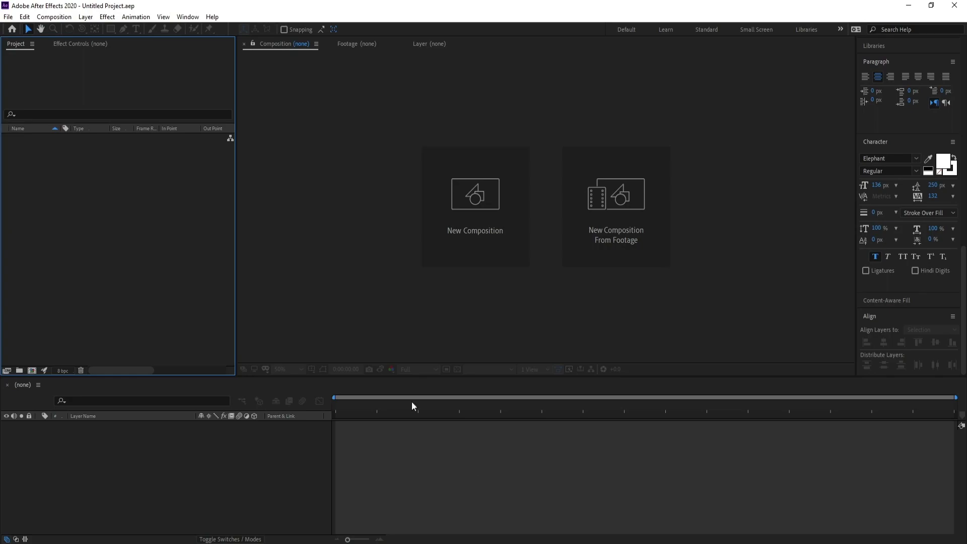
Step: Create a new 1920 x 1080 composition named Comp 1 at 60 fps with a 10-second duration
left_click(53, 17)
left_click(75, 27)
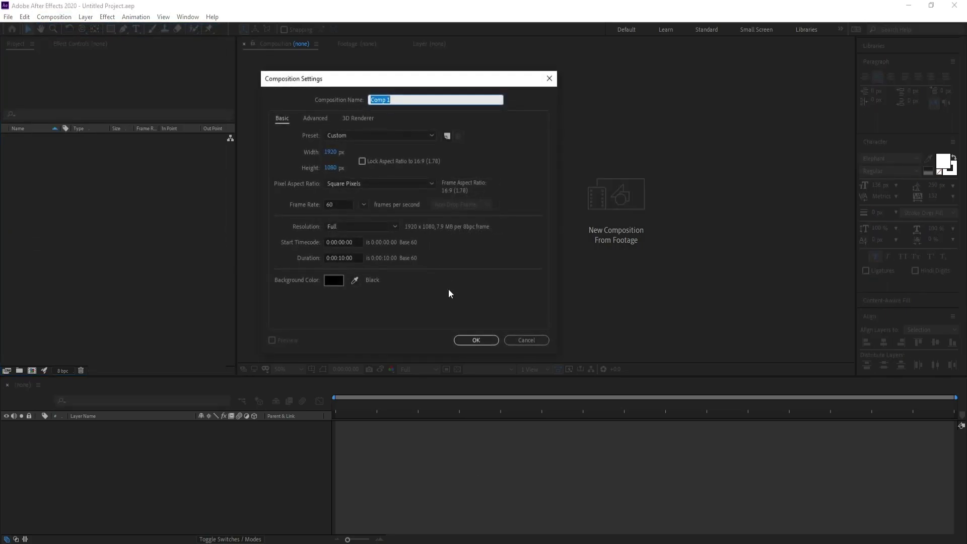
left_click(478, 341)
Step: Add a text layer reading "MUSIC DJ" in the upper part of the composition
left_click(136, 30)
left_click(496, 182)
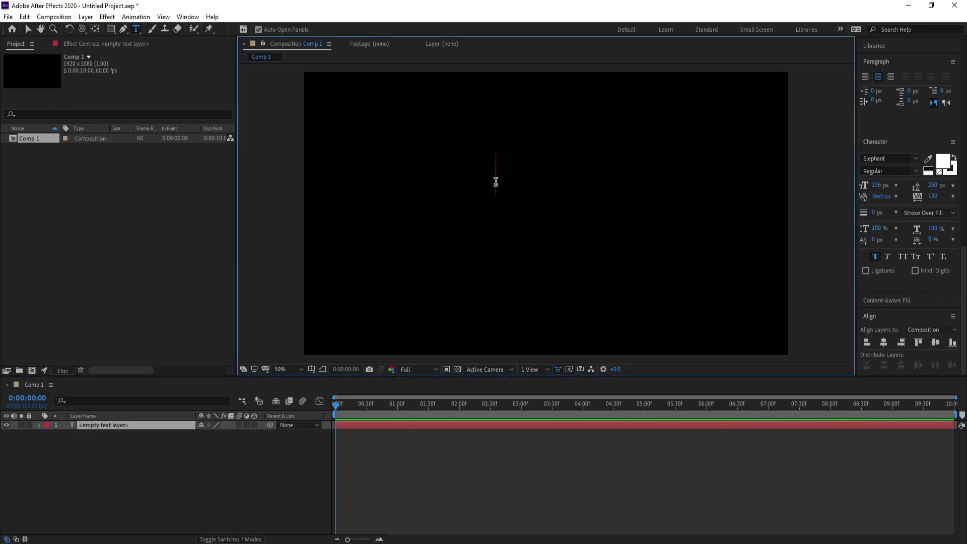
type("M")
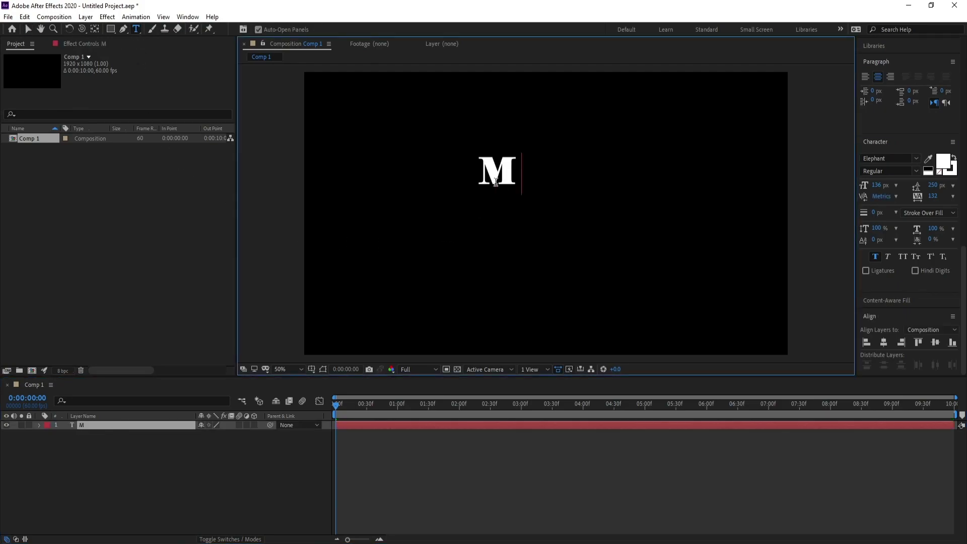
type("USIC")
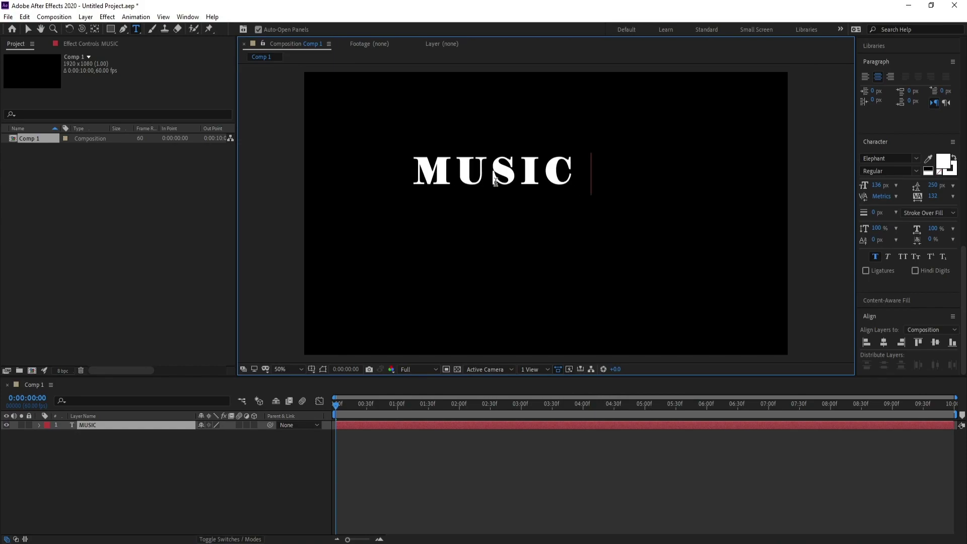
type(" DJ")
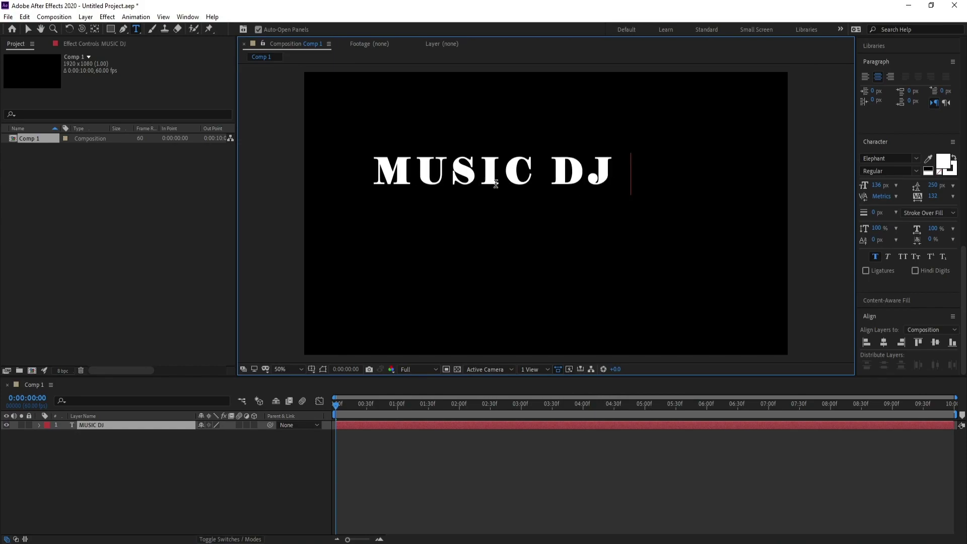
Step: Scale the MUSIC DJ text layer to 167% and centre it horizontally and vertically in the composition
left_click(98, 428)
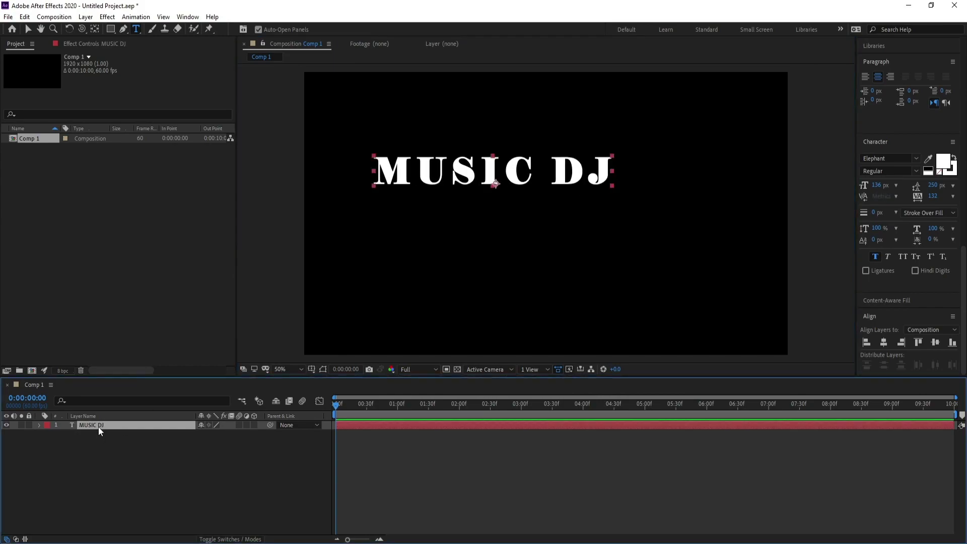
key("s")
left_click_drag(231, 435, 272, 439)
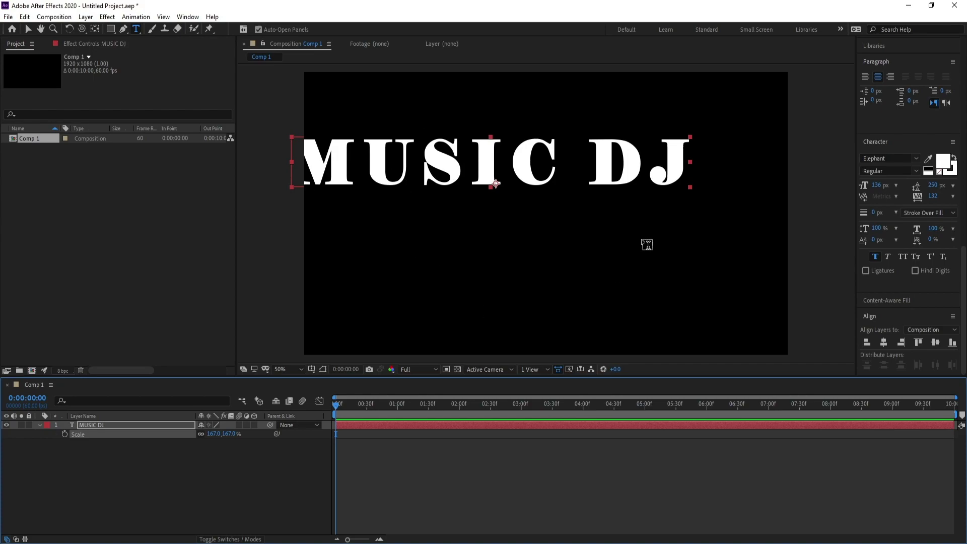
left_click(884, 344)
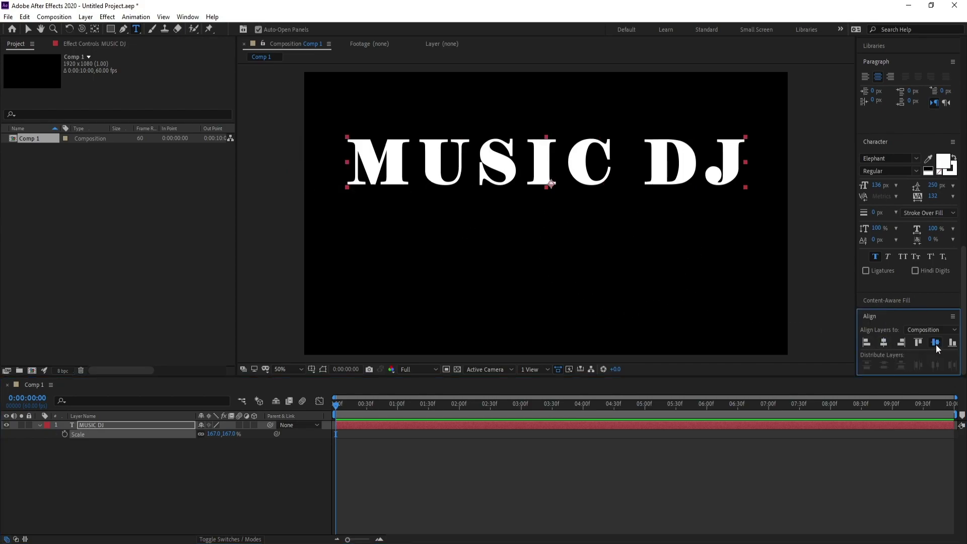
left_click(935, 342)
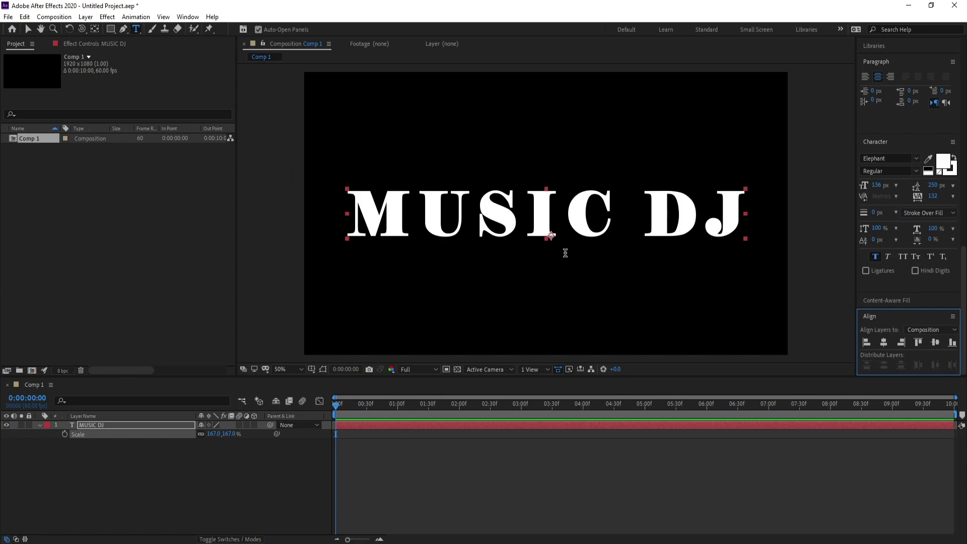
Step: Centre the anchor point of the MUSIC DJ text layer on its content
left_click(121, 428)
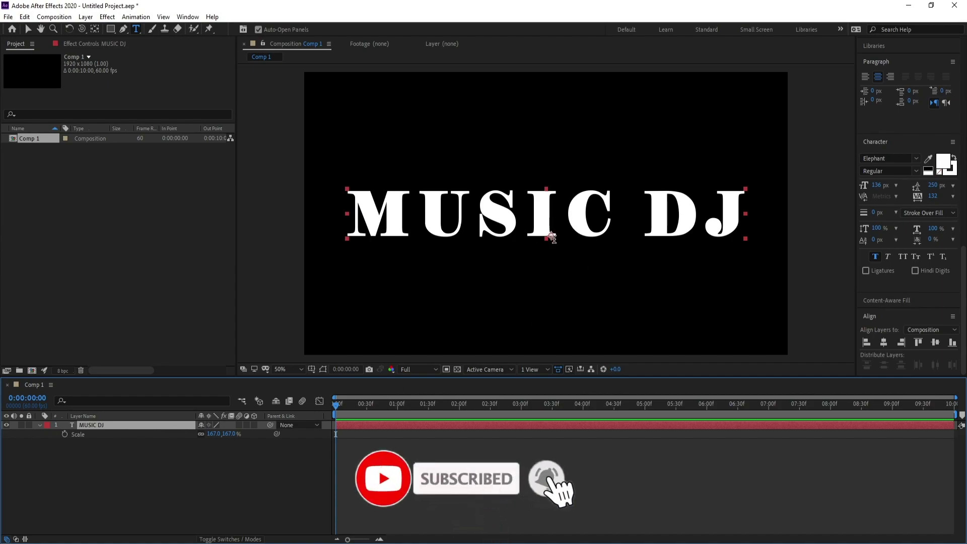
left_click(96, 29)
key("ctrl+alt+Home")
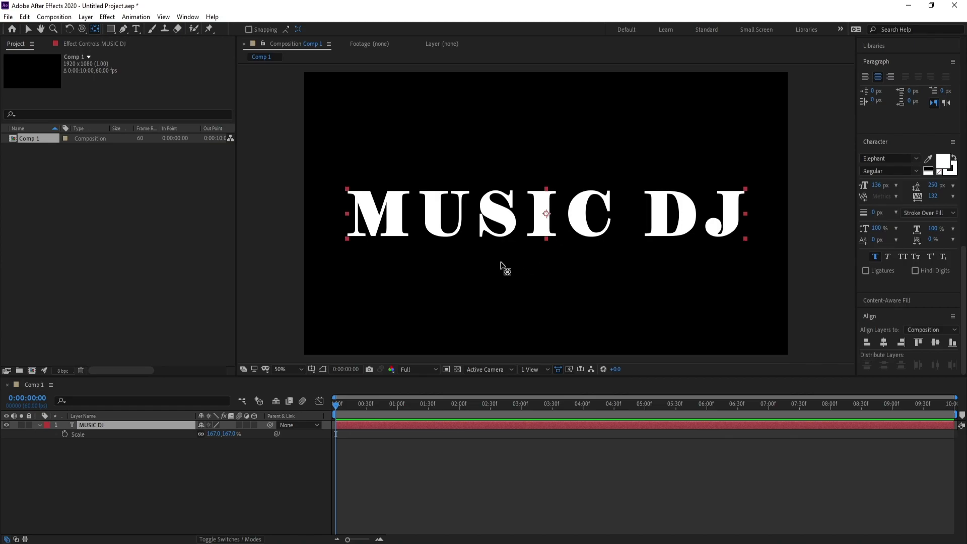
Step: Import the audio file "1973 - Bruno E.mp3" and add it to Comp 1 below the text layer
left_click(8, 17)
mouse_move(146, 162)
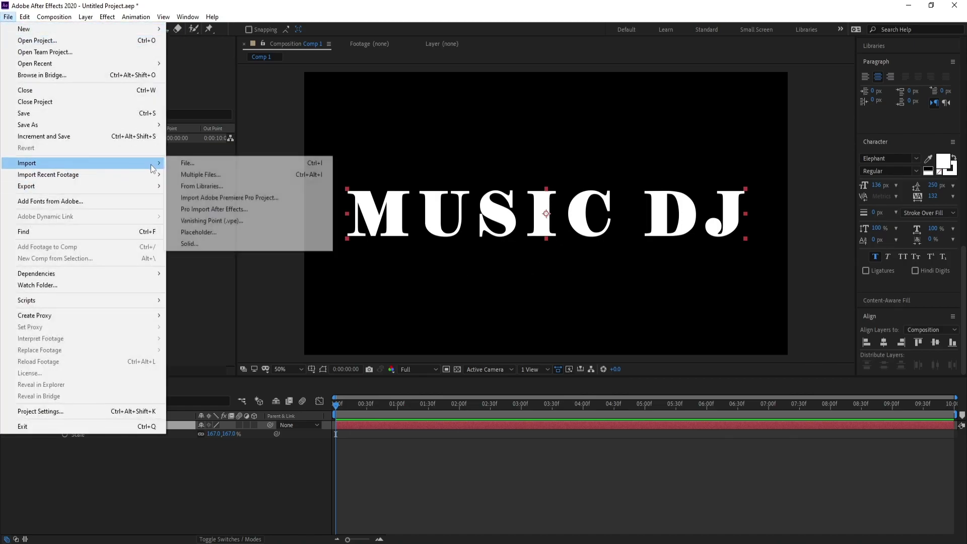
left_click(191, 162)
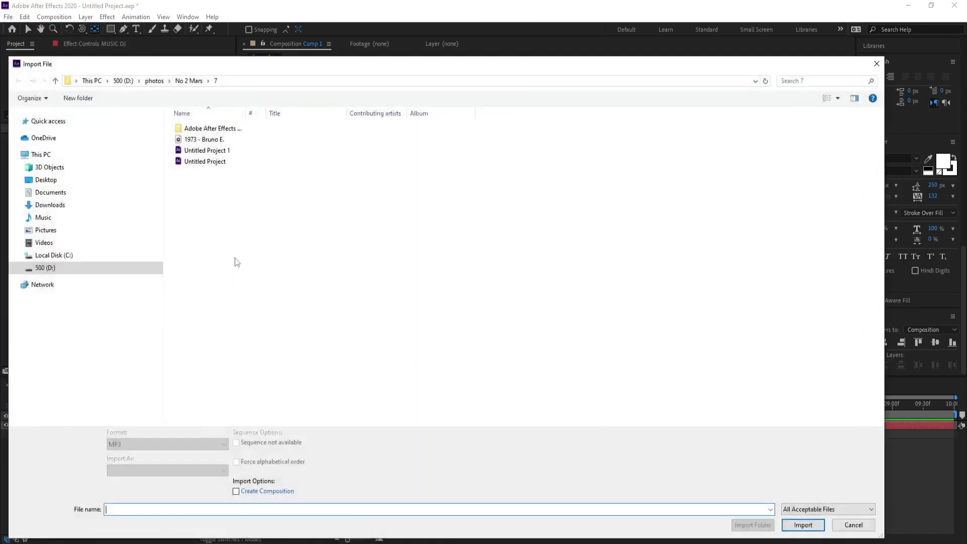
double_click(212, 140)
left_click_drag(59, 143, 120, 443)
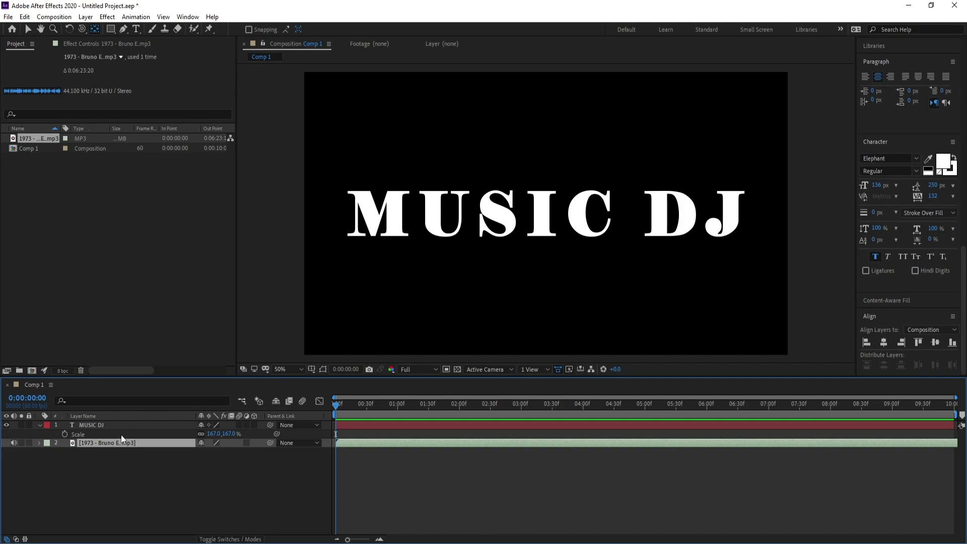
Step: Create masks from the MUSIC DJ text layer
left_click(96, 424)
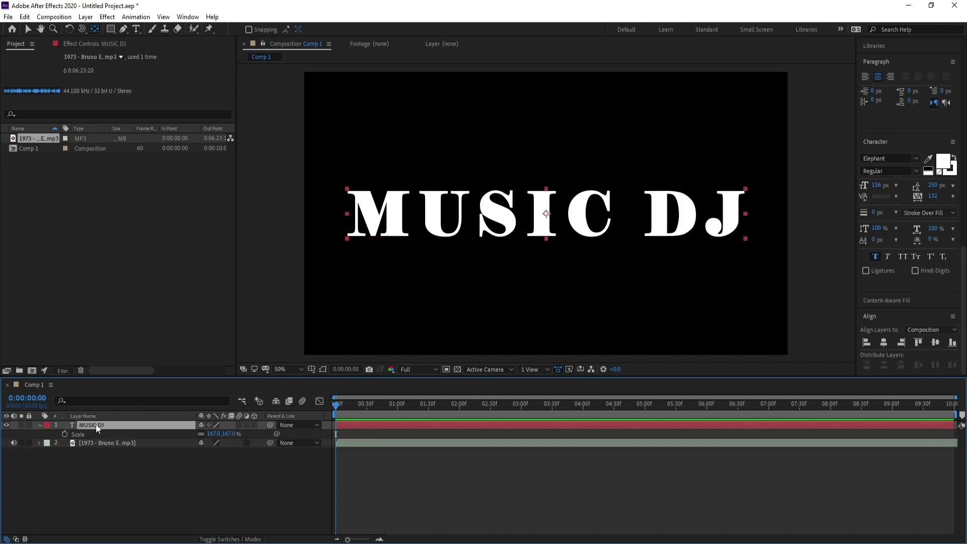
right_click(95, 424)
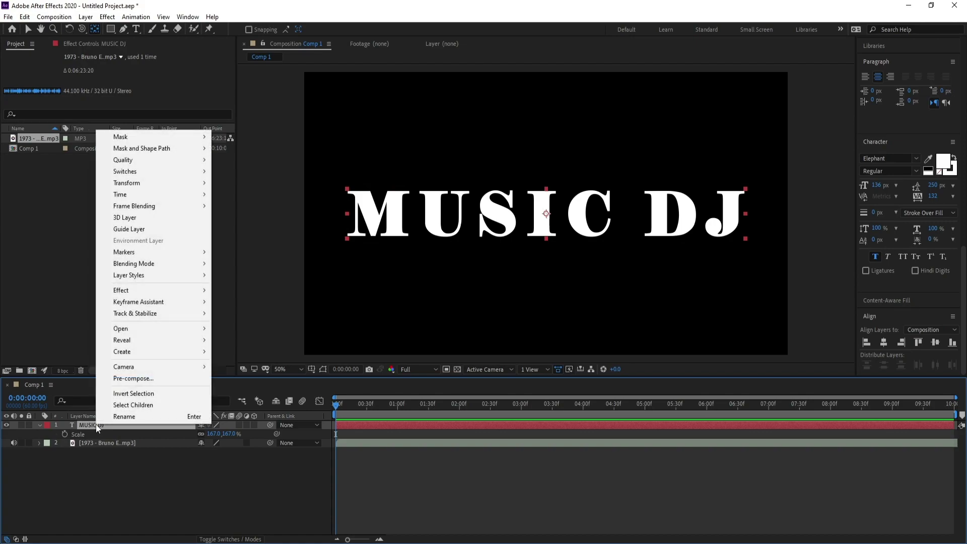
mouse_move(151, 352)
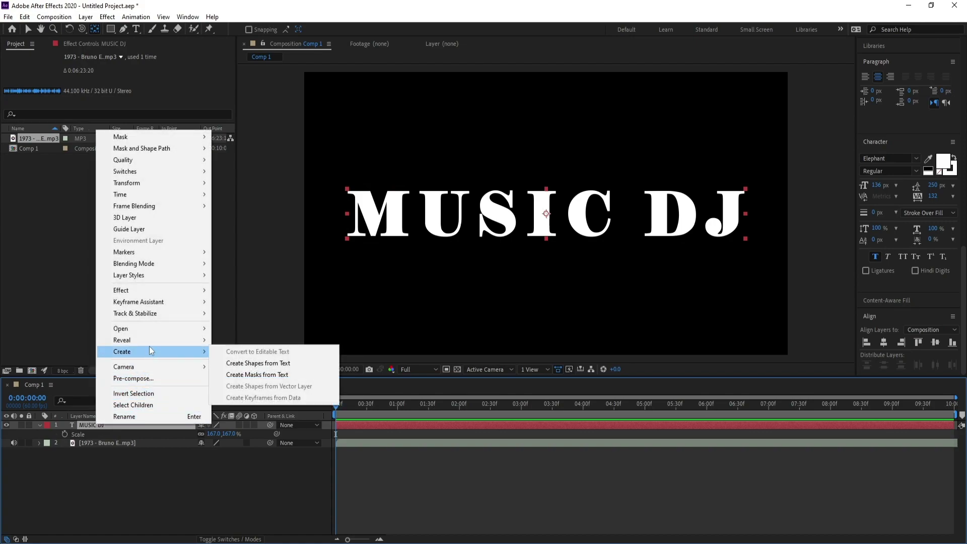
left_click(299, 375)
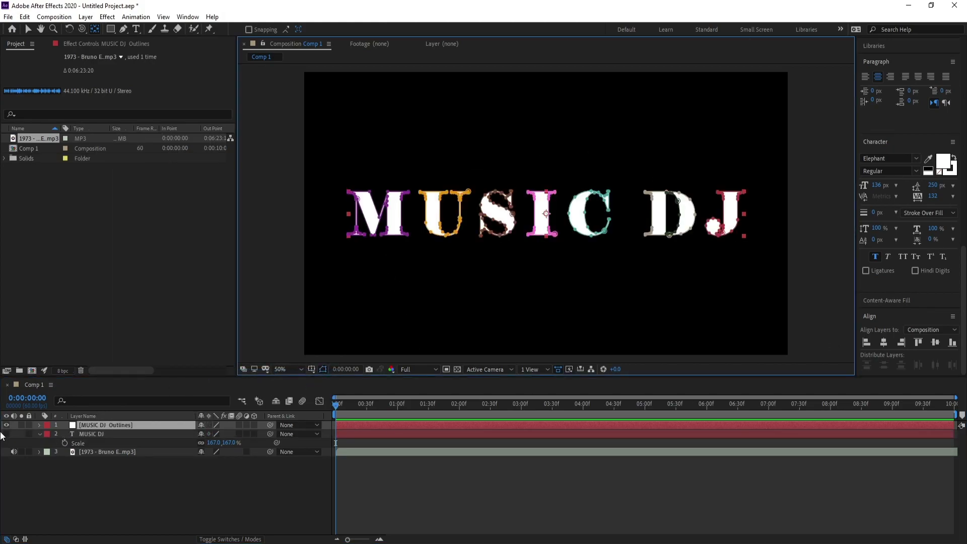
Step: Apply the Audio Spectrum effect to the MUSIC DJ Outlines layer and hide the mask paths in the viewer
left_click(102, 432)
left_click(108, 16)
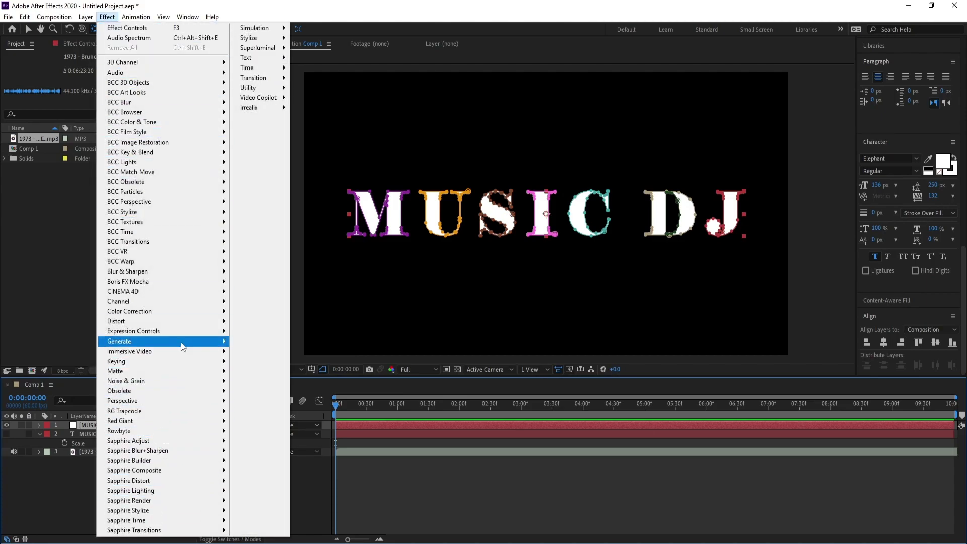
mouse_move(182, 343)
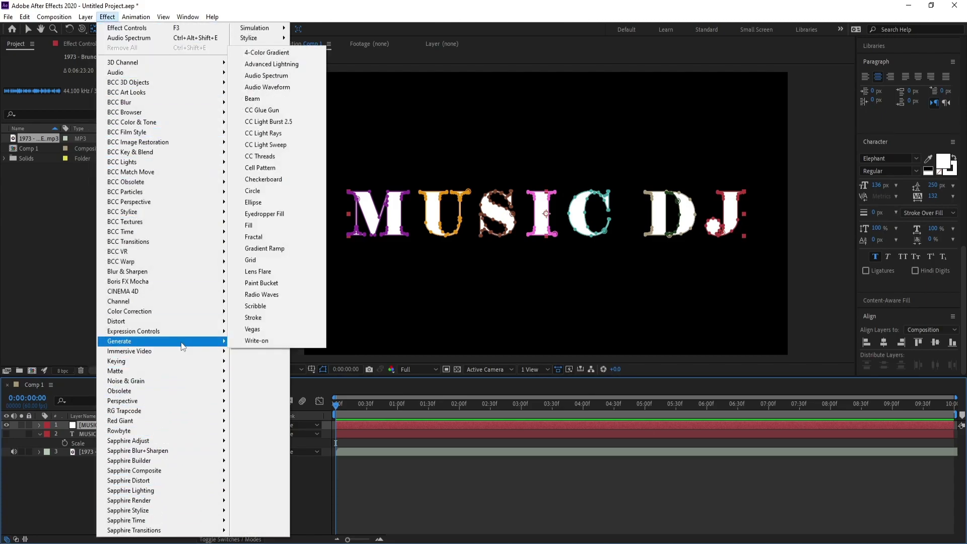
left_click(297, 77)
left_click(323, 369)
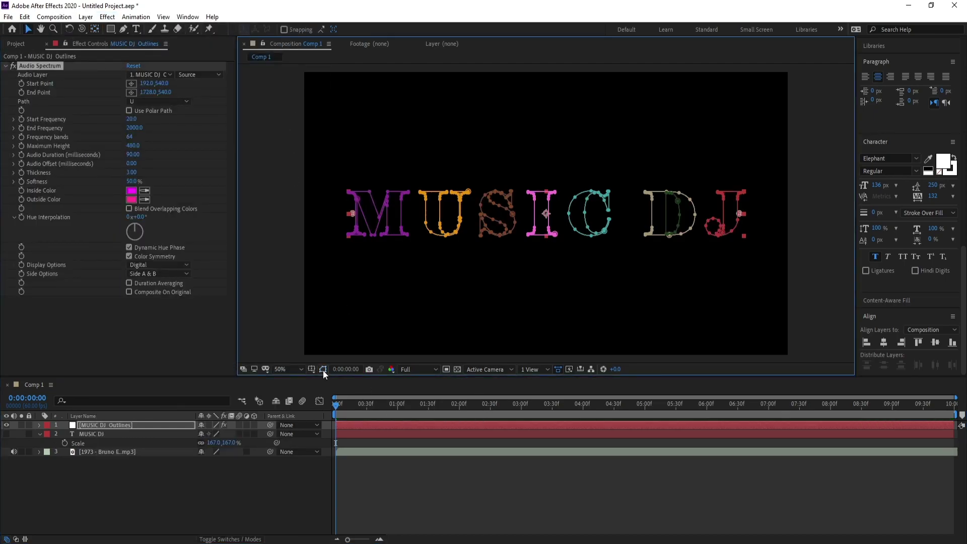
left_click(40, 433)
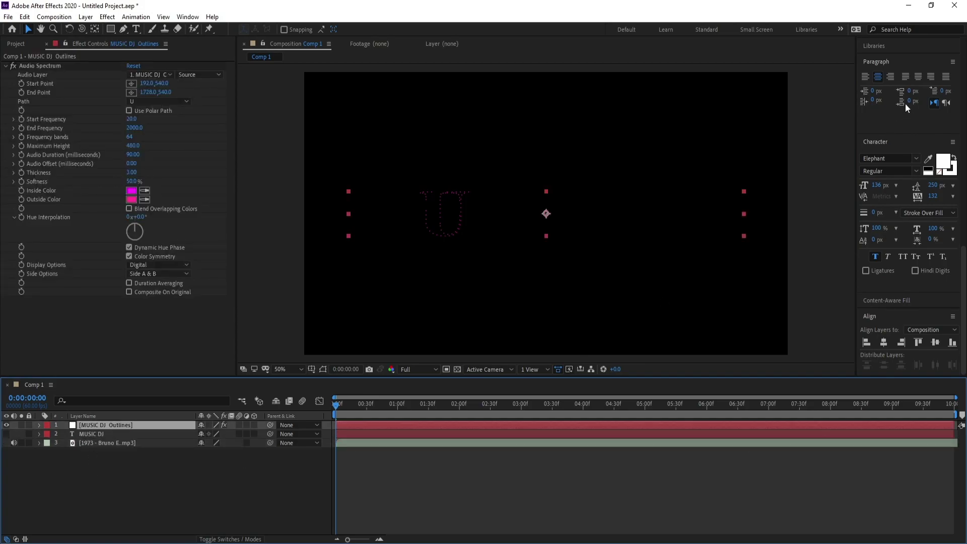
Step: Set the Audio Spectrum's Audio Layer to 1973 - Bruno E.mp3 and preview the playback
scroll(899, 160, "up", 10)
left_click(907, 76)
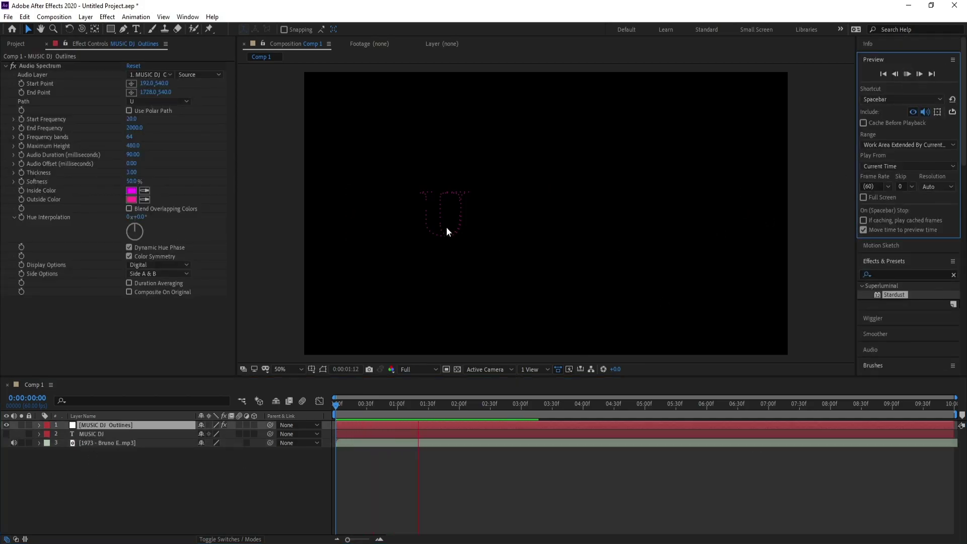
left_click(908, 74)
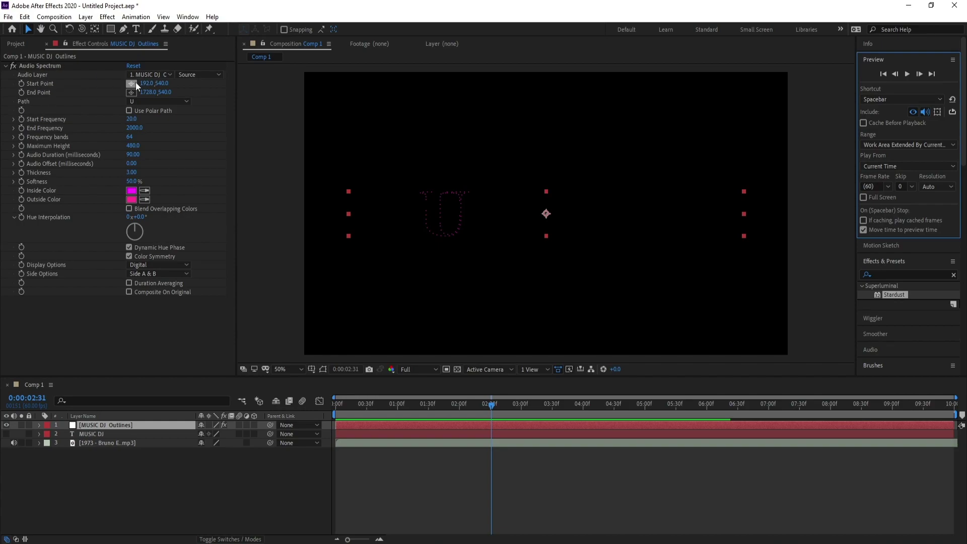
left_click(154, 76)
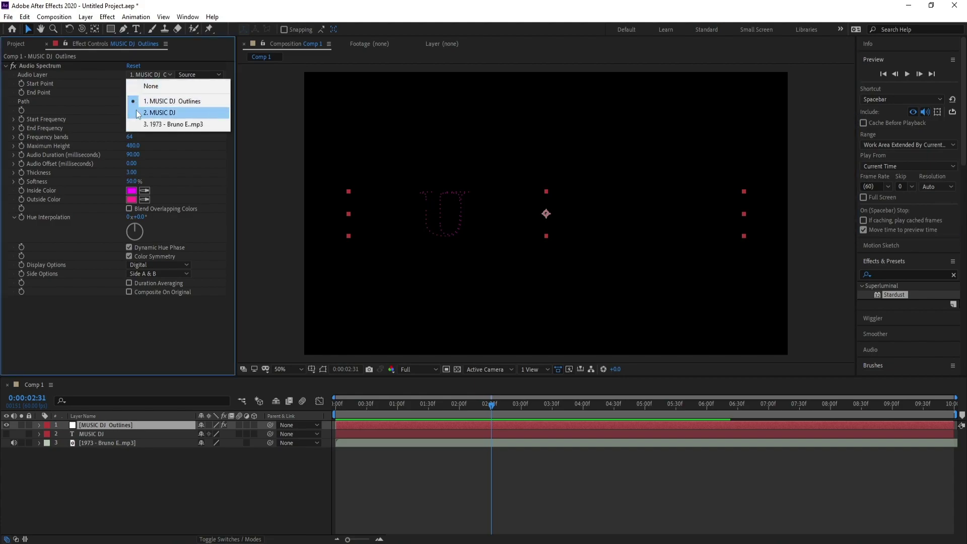
left_click(175, 124)
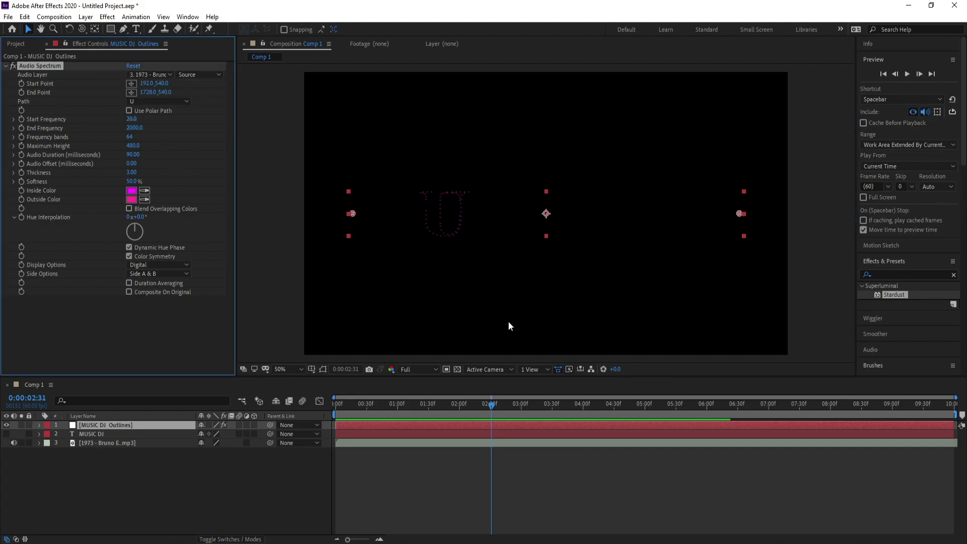
left_click(908, 75)
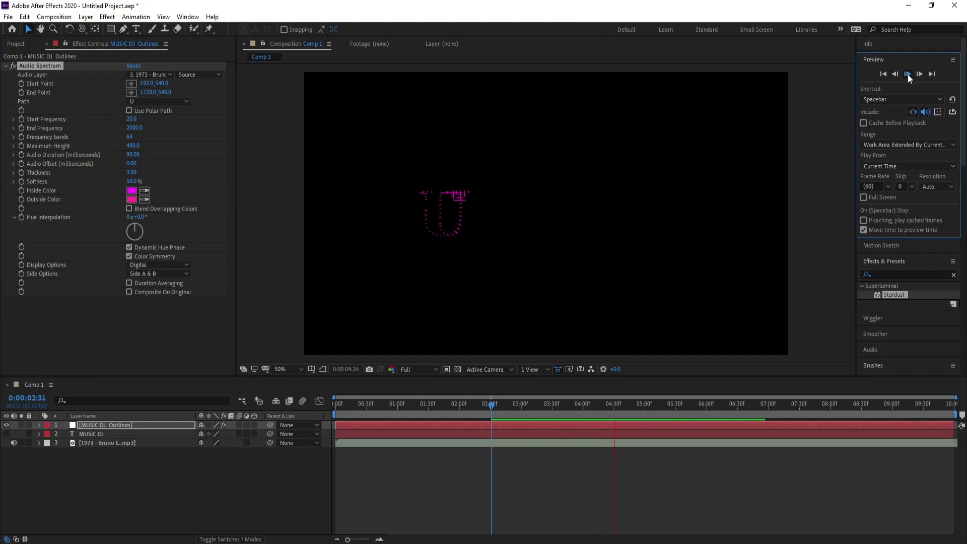
left_click(907, 74)
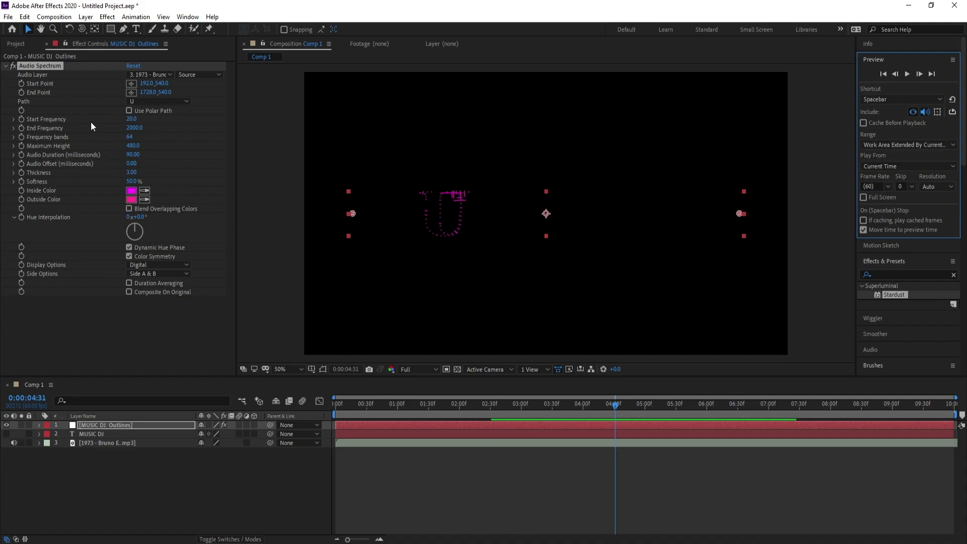
Step: Set the Audio Spectrum's Start Frequency to 13650, Frequency bands to 84 and Maximum Height to 3290, and preview the result
left_click_drag(133, 120, 257, 134)
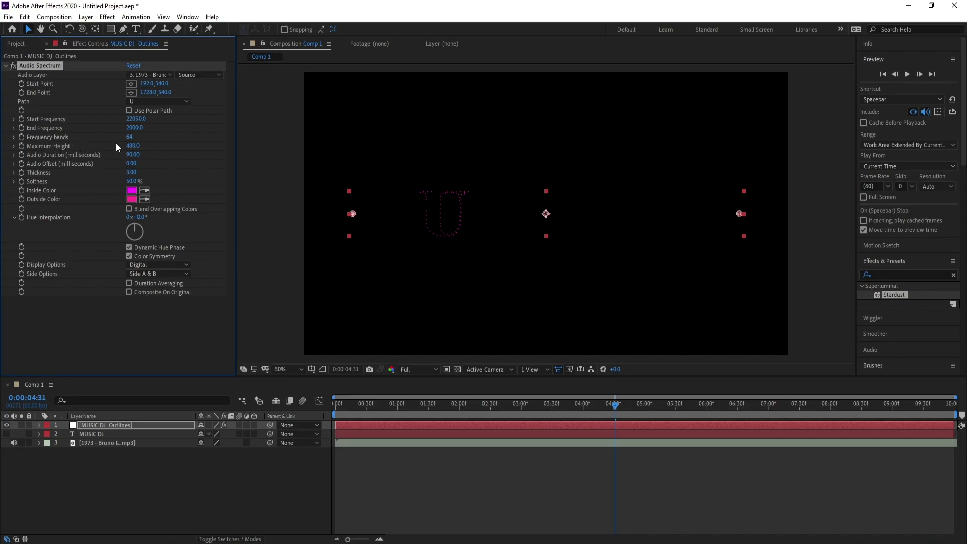
left_click_drag(130, 141, 142, 139)
left_click_drag(132, 146, 259, 159)
left_click_drag(135, 119, 188, 131)
left_click(907, 77)
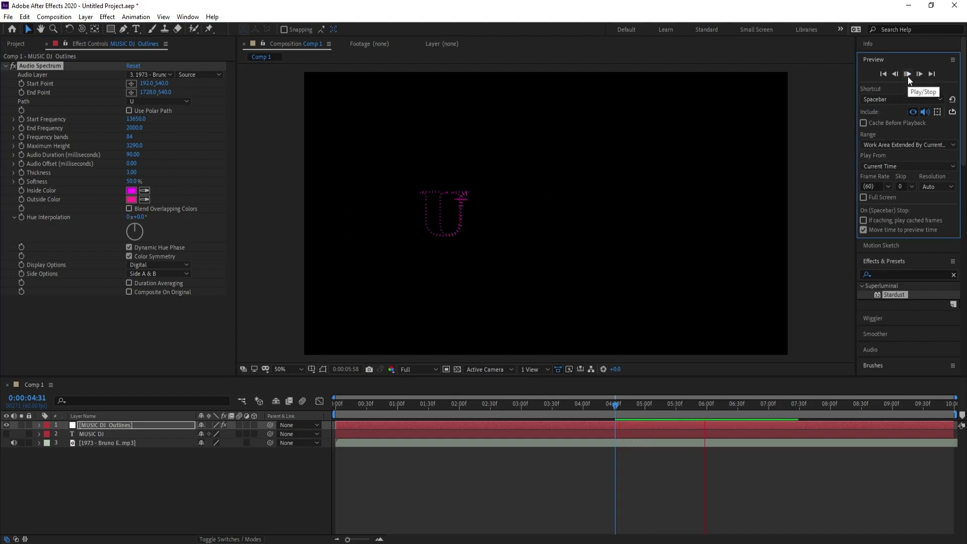
left_click(907, 75)
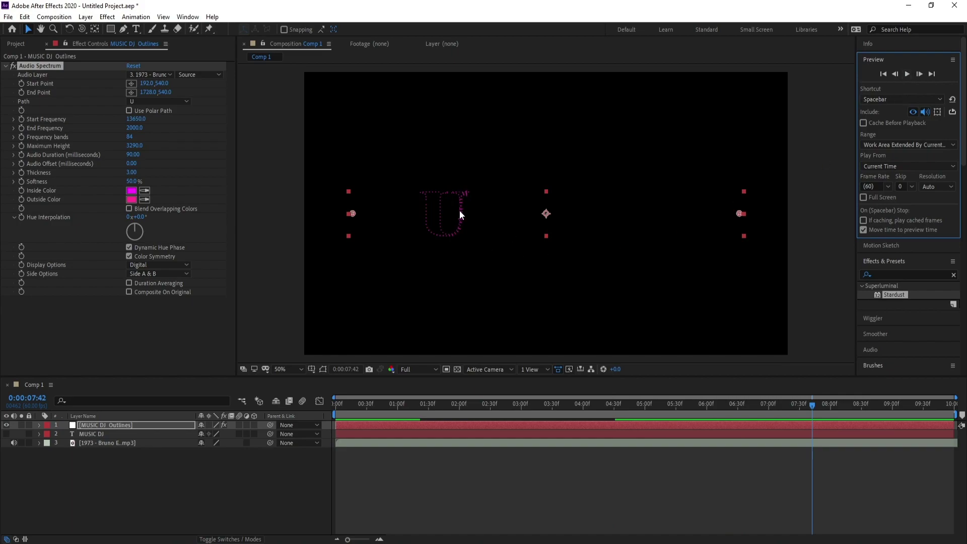
Step: Replay the animation, park the playhead at 0:00:03:54 and set the Audio Spectrum's Hue Interpolation to 1 full revolution
left_click(640, 408)
left_click(908, 74)
left_click(908, 74)
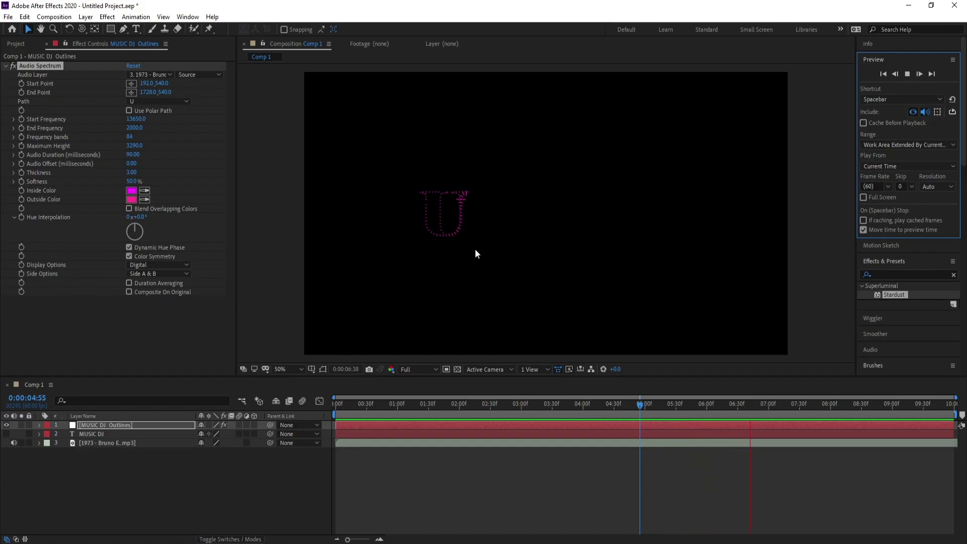
left_click_drag(643, 406, 577, 428)
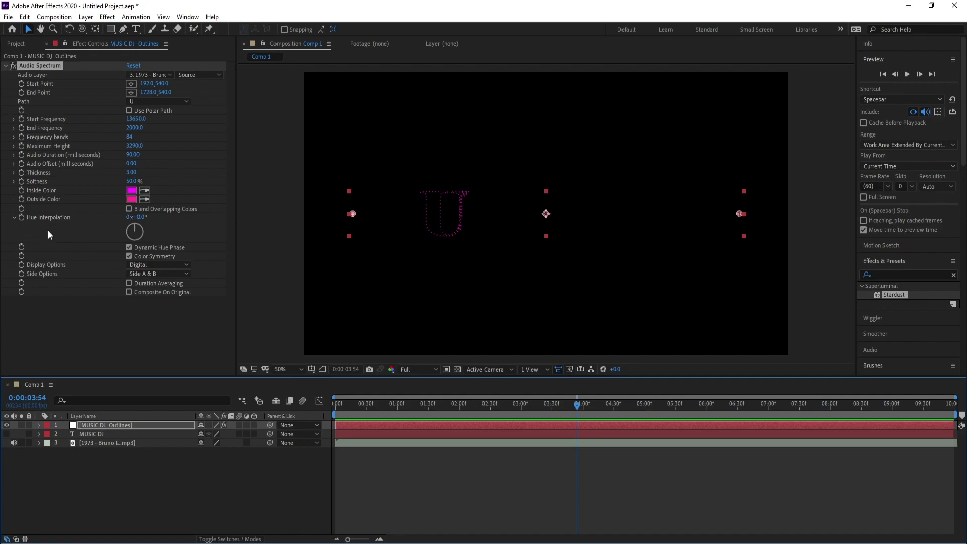
left_click(128, 218)
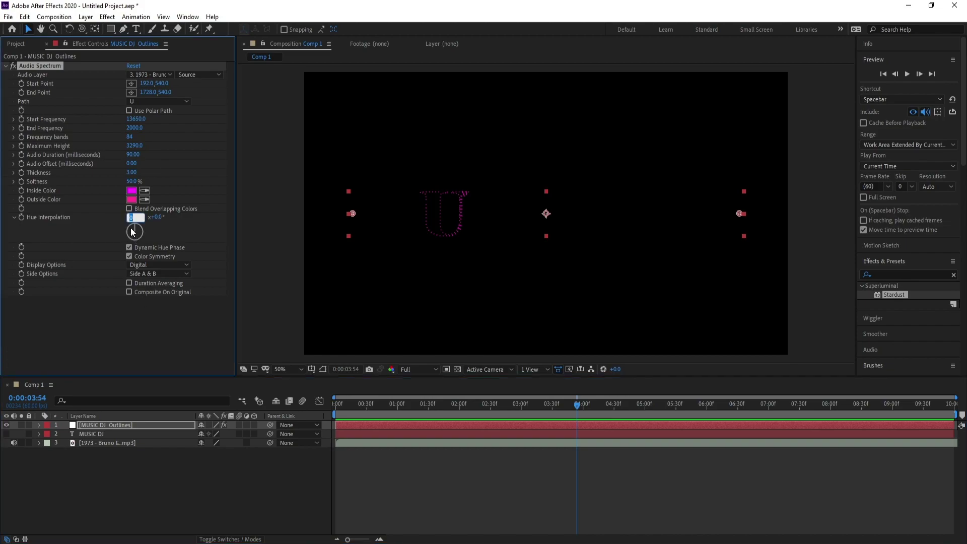
type("1")
key("Return")
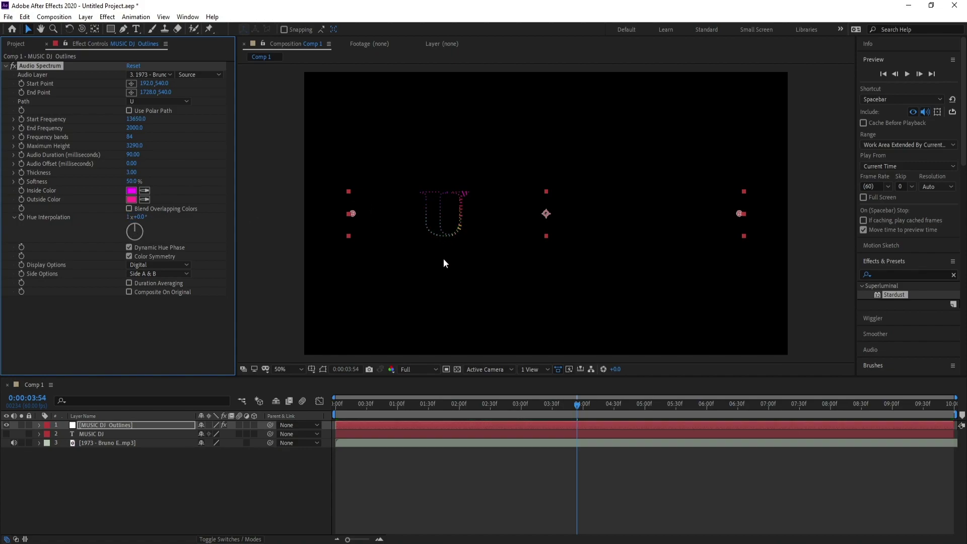
Step: Preview the hue-shifted U outline and return the playhead to the start of the composition
left_click(909, 74)
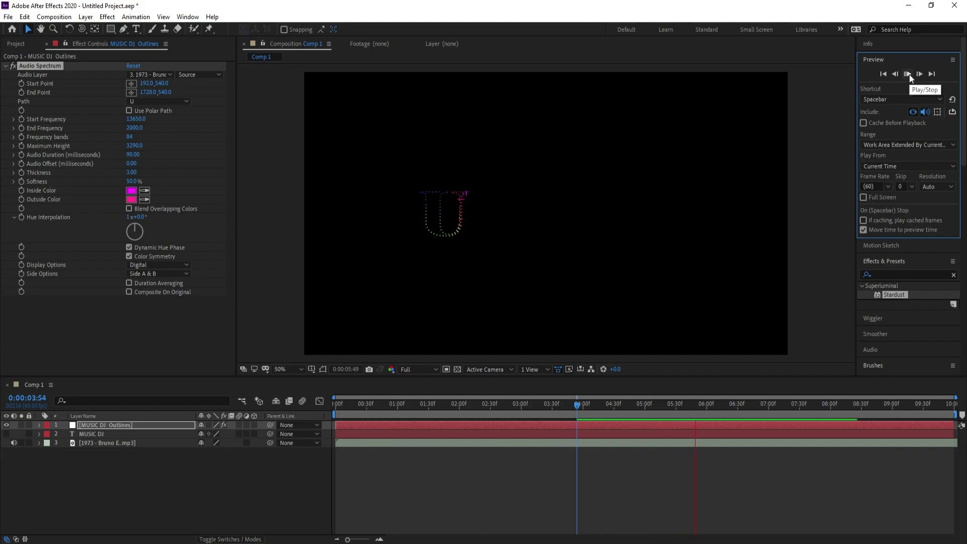
key("space")
left_click(413, 430)
key("Home")
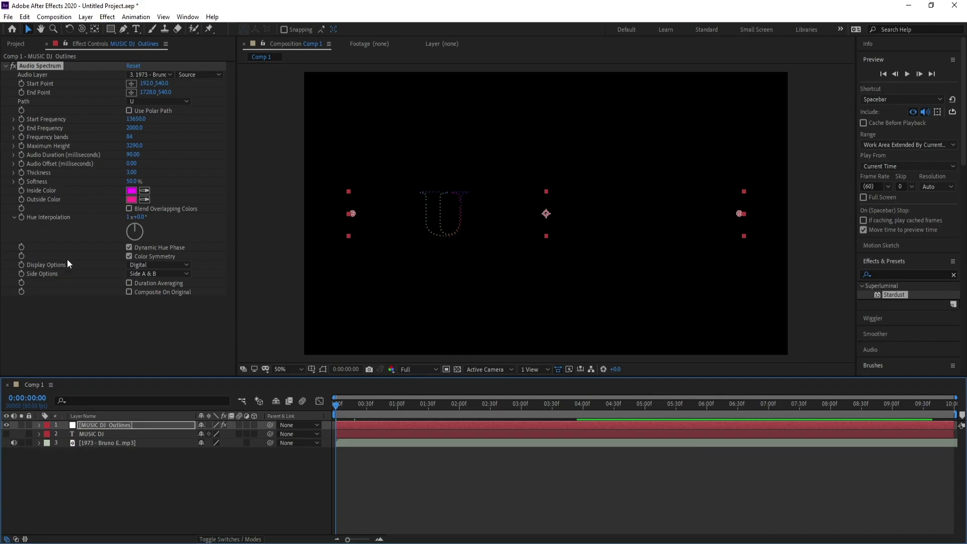
Step: Set the Audio Spectrum's Path to the M mask and preview the animation from the start
left_click(157, 102)
left_click(160, 129)
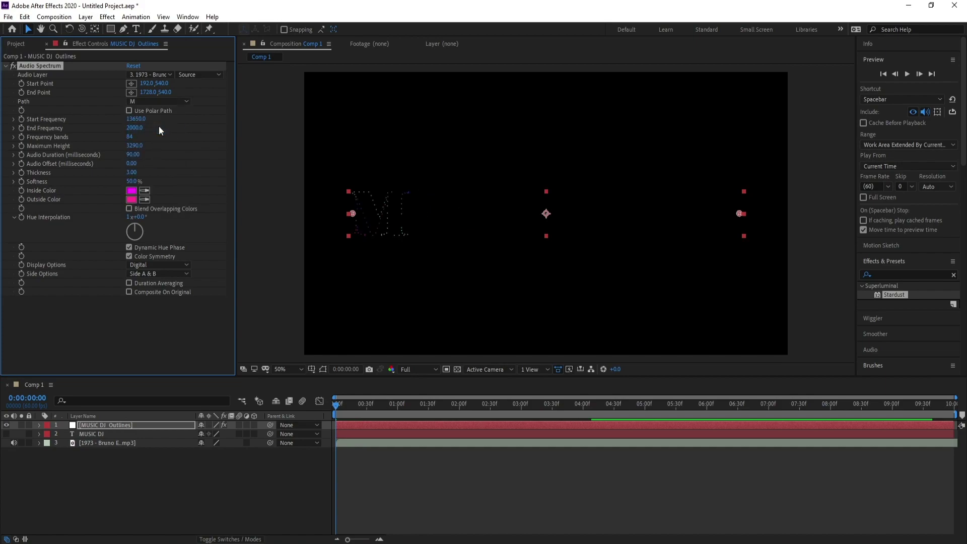
left_click(910, 74)
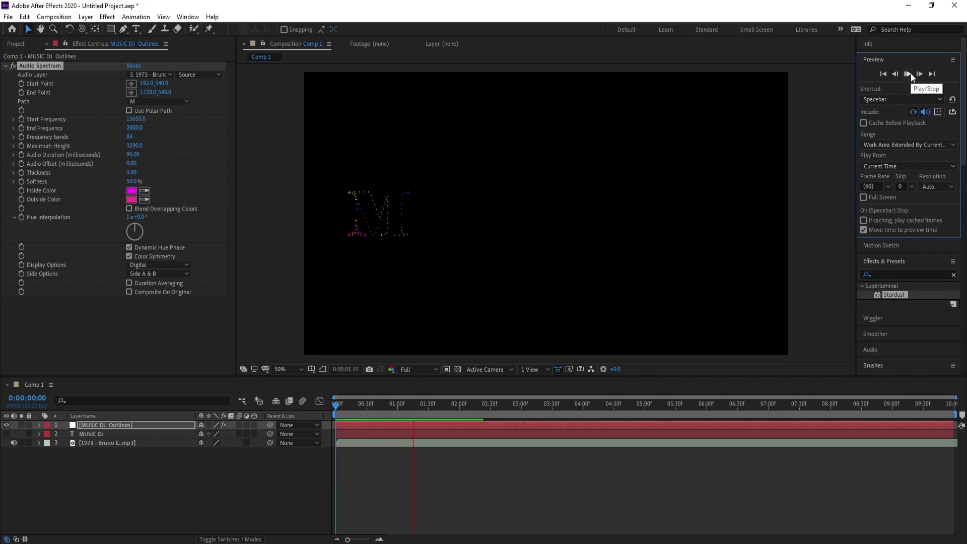
left_click(911, 74)
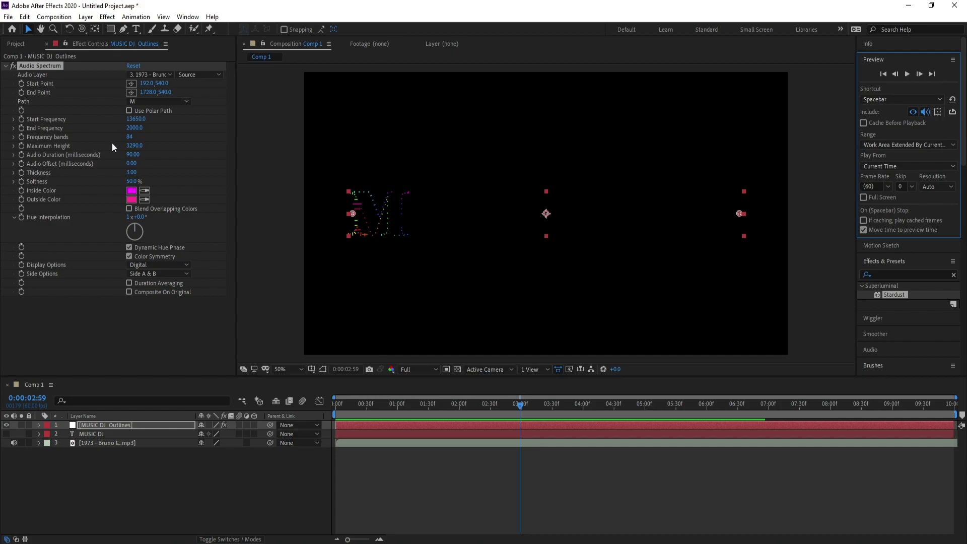
Step: Set the Audio Spectrum's Frequency bands to 126 and preview the M outline
left_click_drag(129, 137, 155, 145)
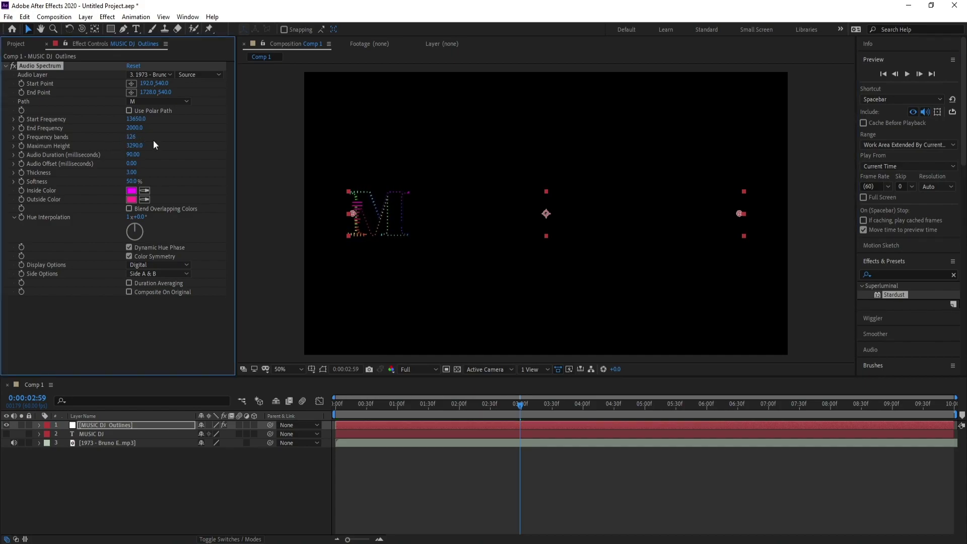
left_click(909, 73)
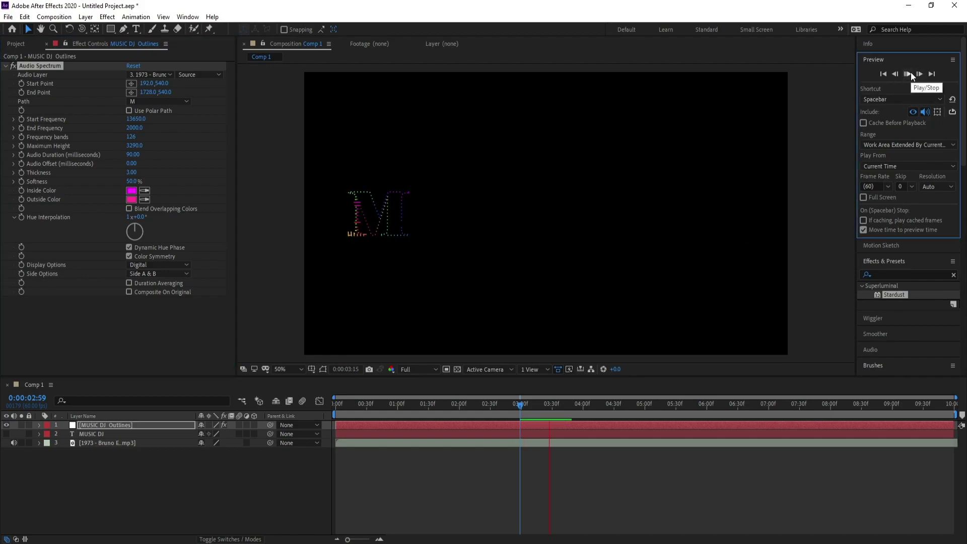
key("space")
Step: Rename the MUSIC DJ Outlines layer as M
left_click(97, 424)
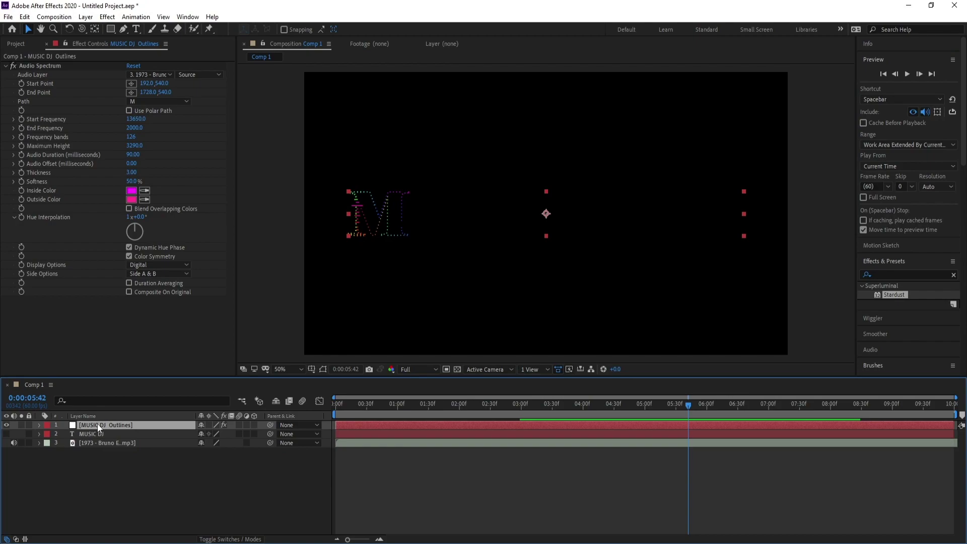
right_click(97, 424)
left_click(123, 414)
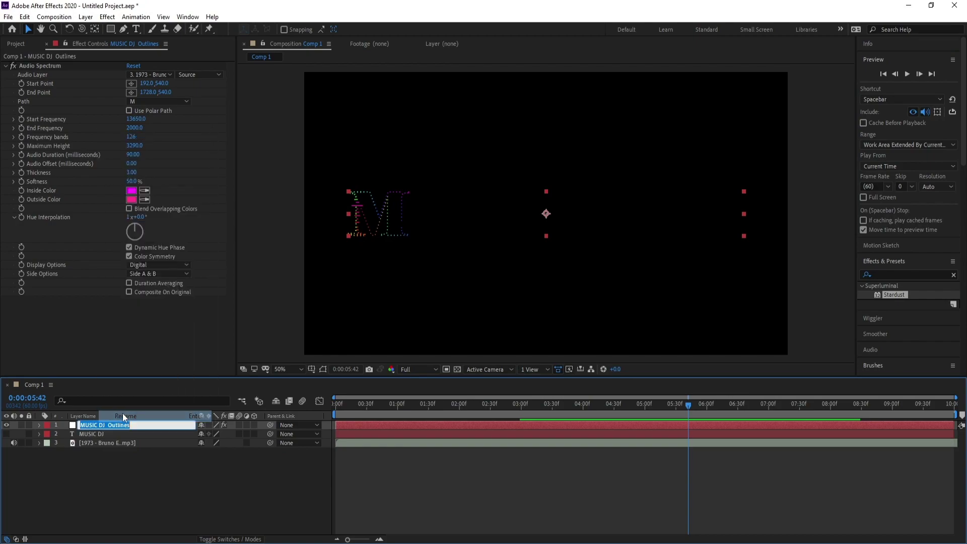
type("M")
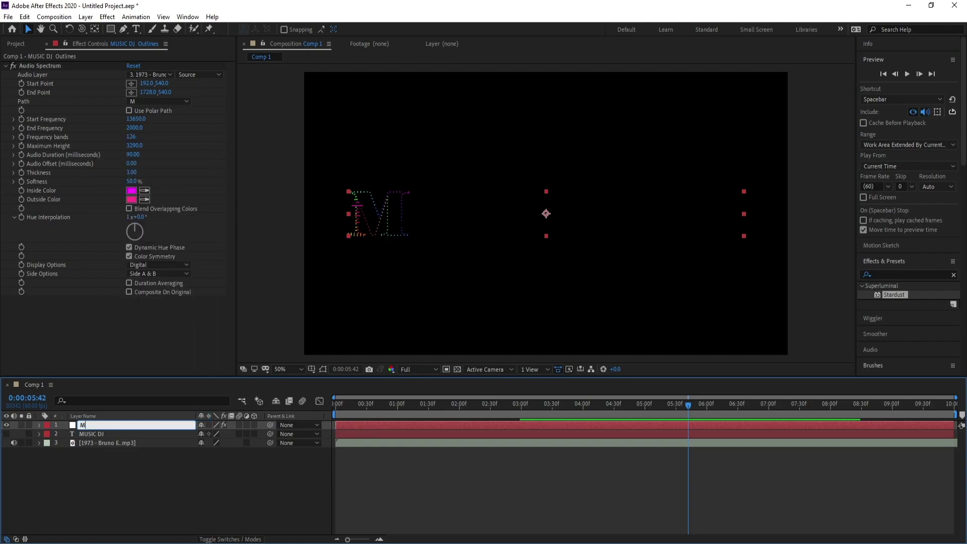
key("Return")
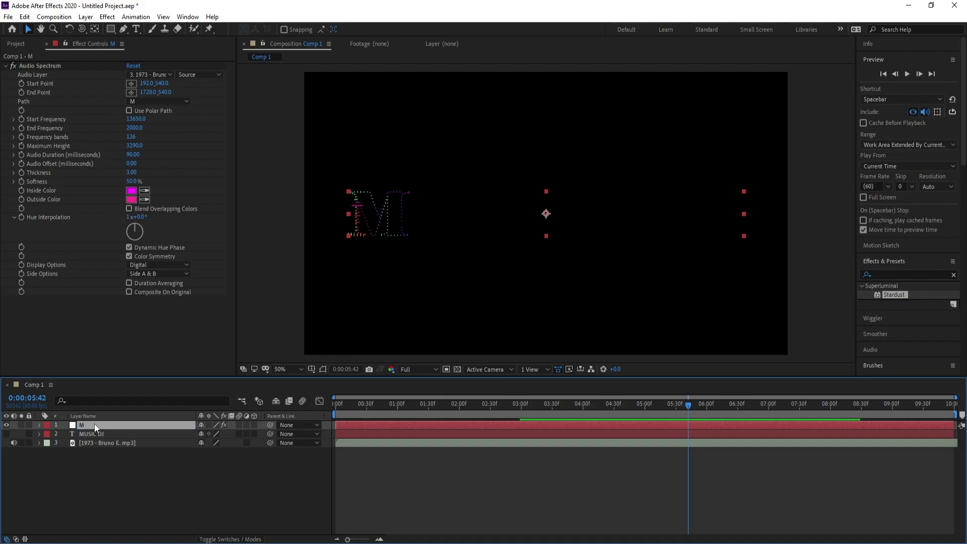
Step: Duplicate the M layer and set the copy's Audio Spectrum Path to the U mask
key("ctrl+d")
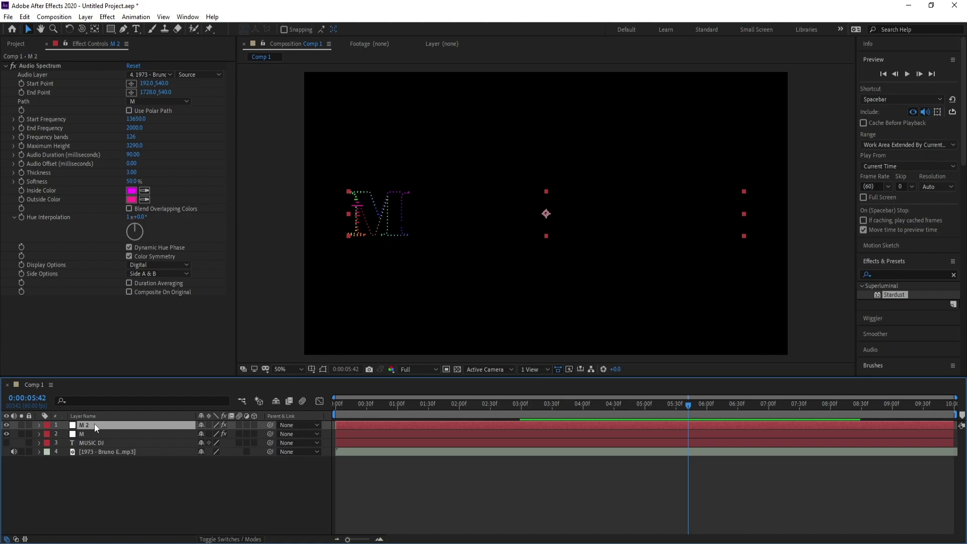
left_click(146, 102)
left_click(146, 140)
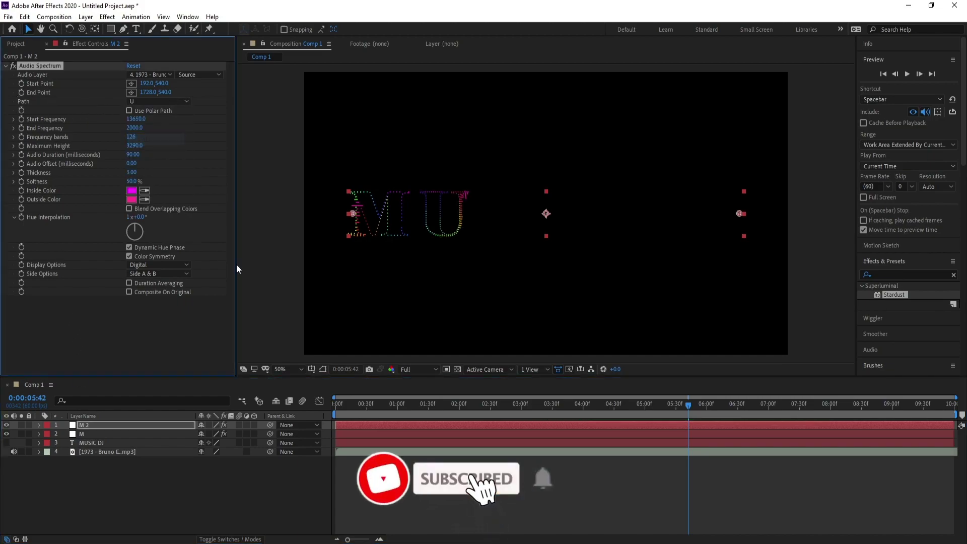
Step: Preview the M and U outlines together and park the playhead at 0:00:05:00
left_click(905, 77)
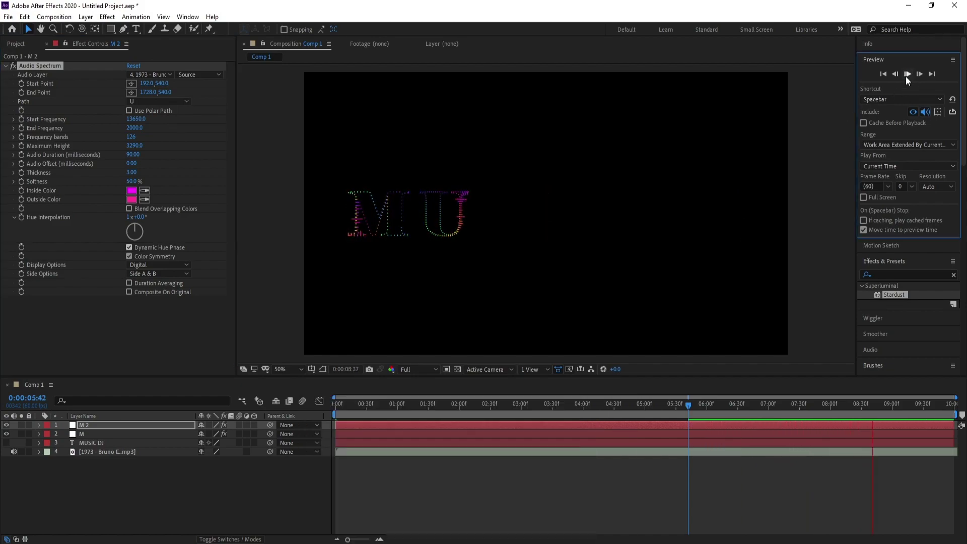
key("space")
left_click(587, 407)
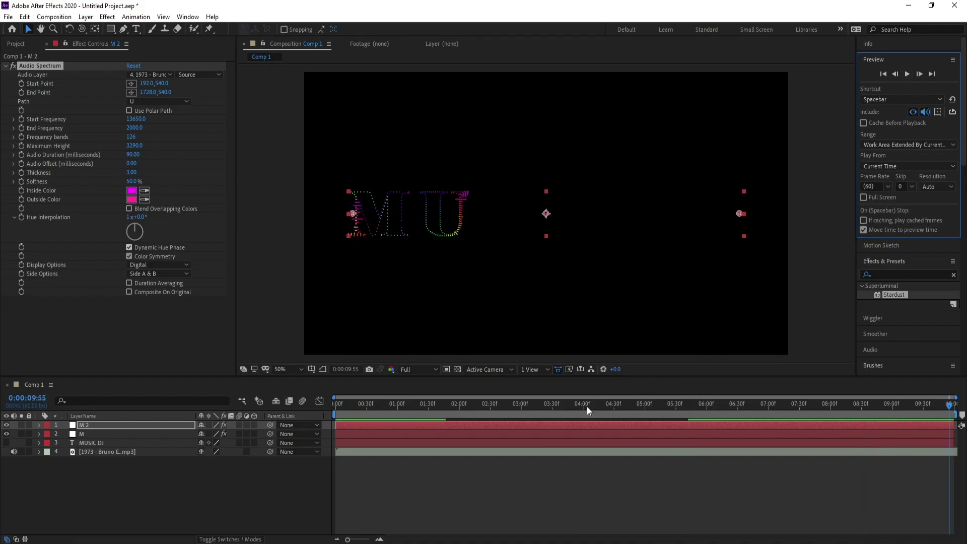
left_click(644, 404)
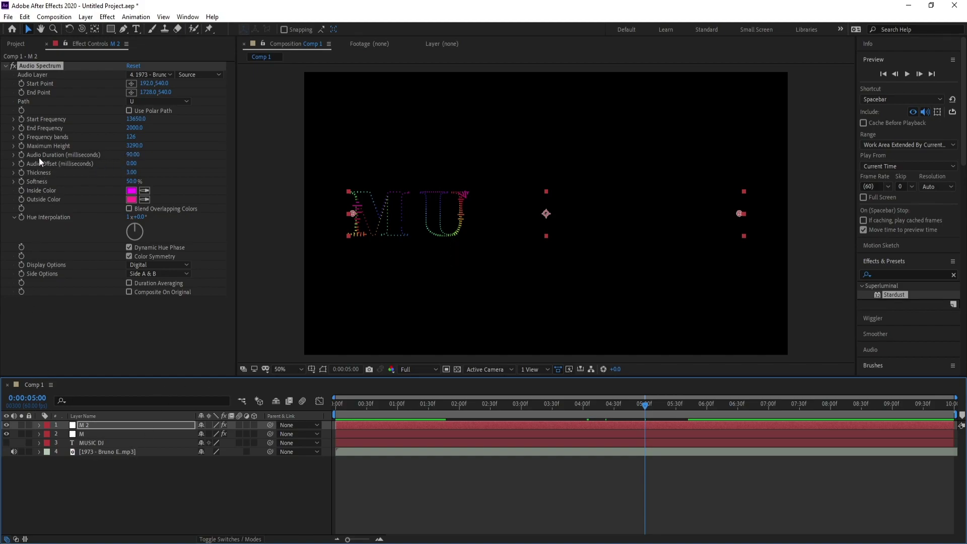
Step: Set the U outline's Audio Duration to 720 milliseconds and preview the result
left_click_drag(134, 154, 176, 164)
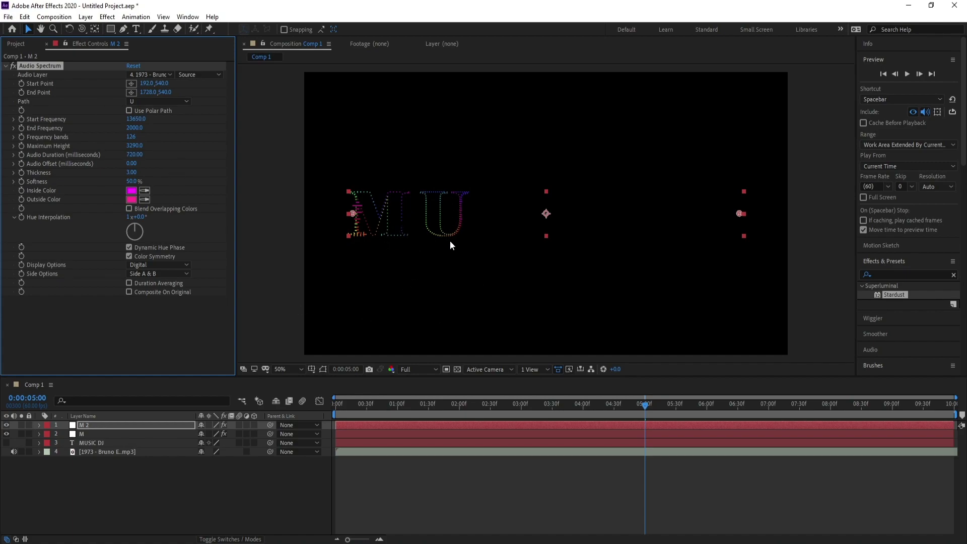
left_click(906, 73)
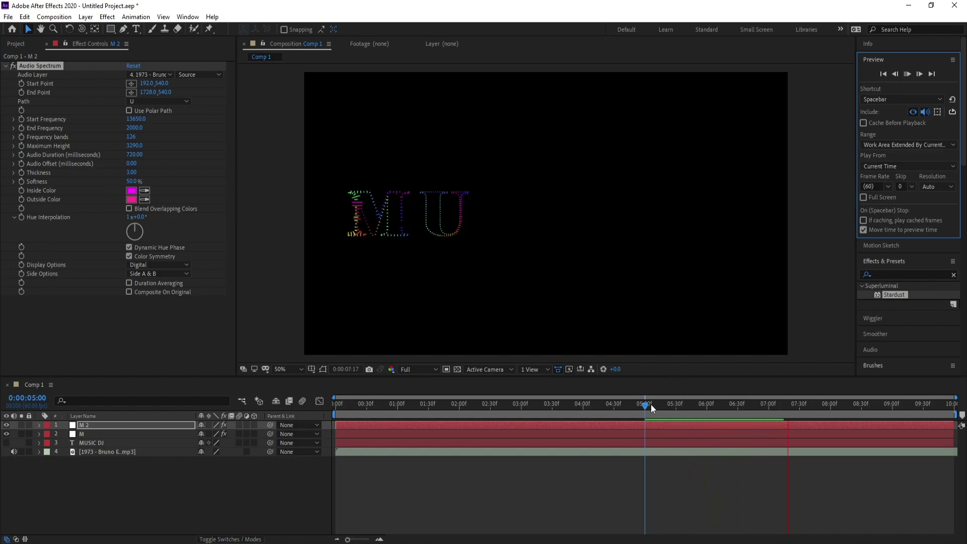
left_click(649, 403)
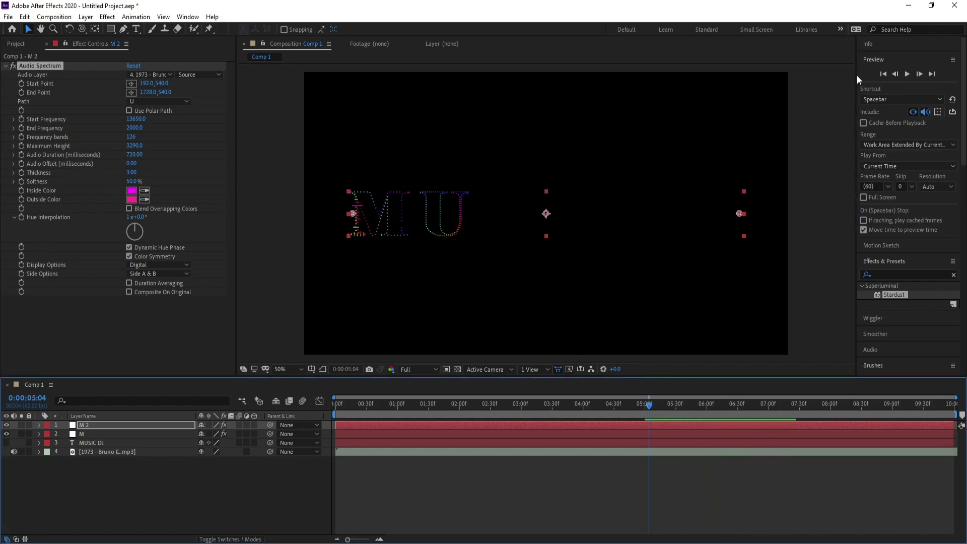
left_click(905, 74)
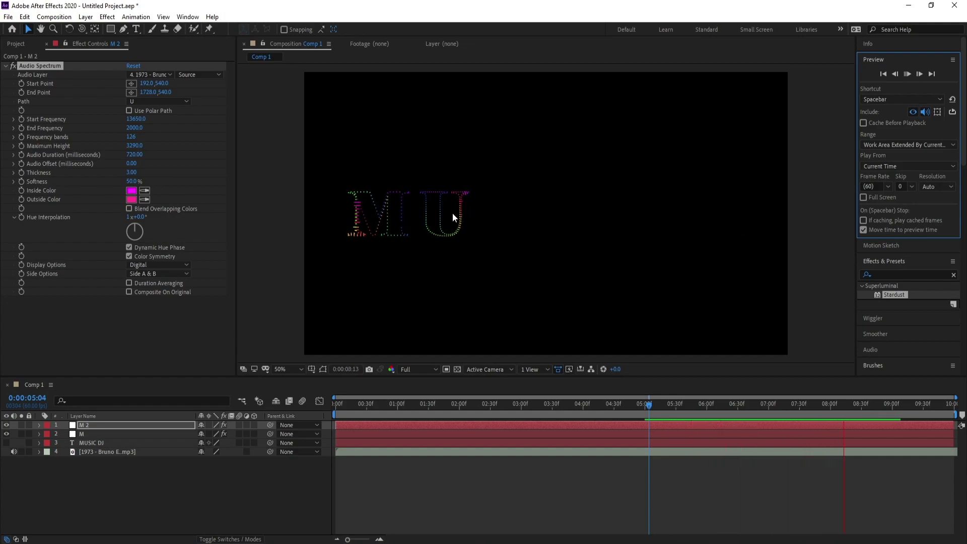
Step: Examine up close how the M and U outlines react to the music, and park the playhead at 0:00:02:26
scroll(433, 230, "up", 2)
key("space")
key("h")
left_click_drag(363, 244, 489, 245)
key("v")
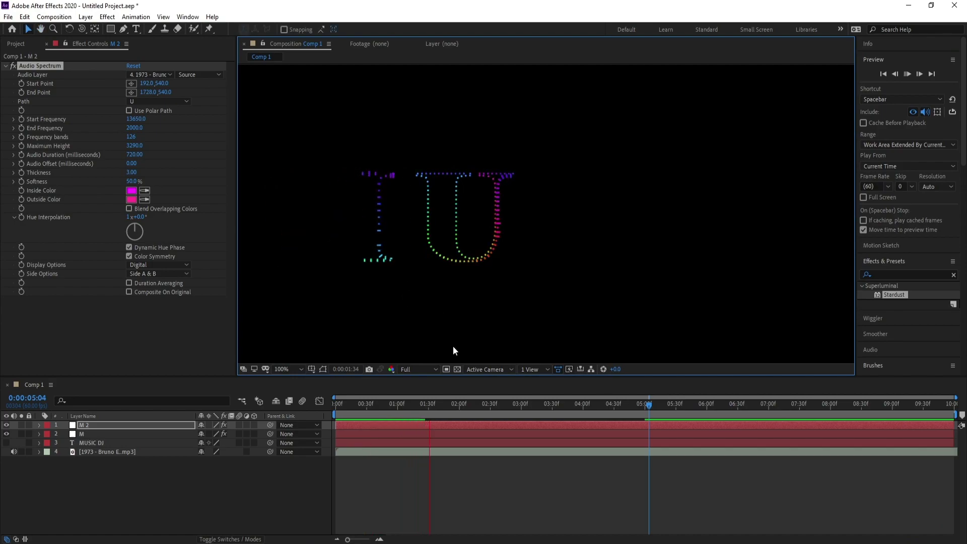
left_click(431, 412)
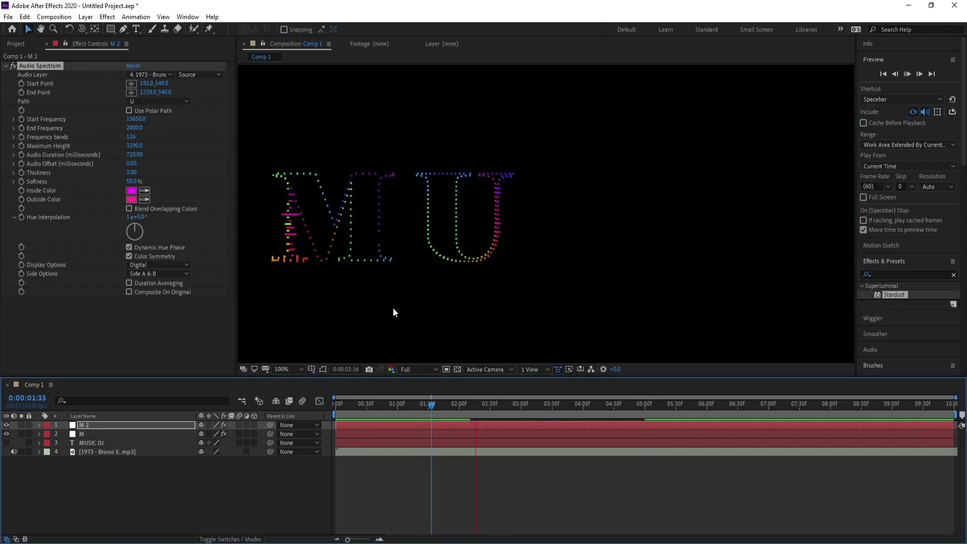
key("space")
scroll(588, 258, "down", 2)
scroll(568, 249, "up", 1)
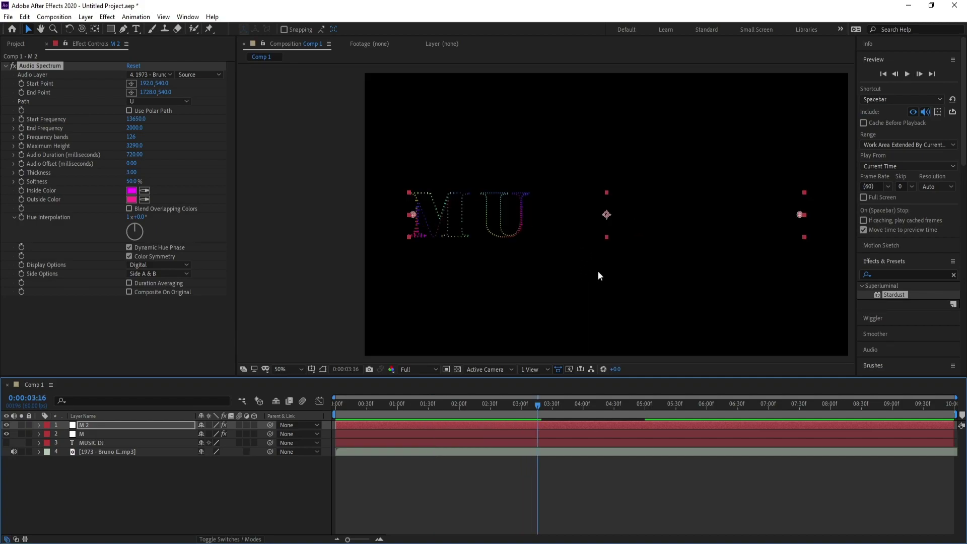
key("h")
left_click_drag(597, 271, 517, 246)
key("v")
left_click(486, 407)
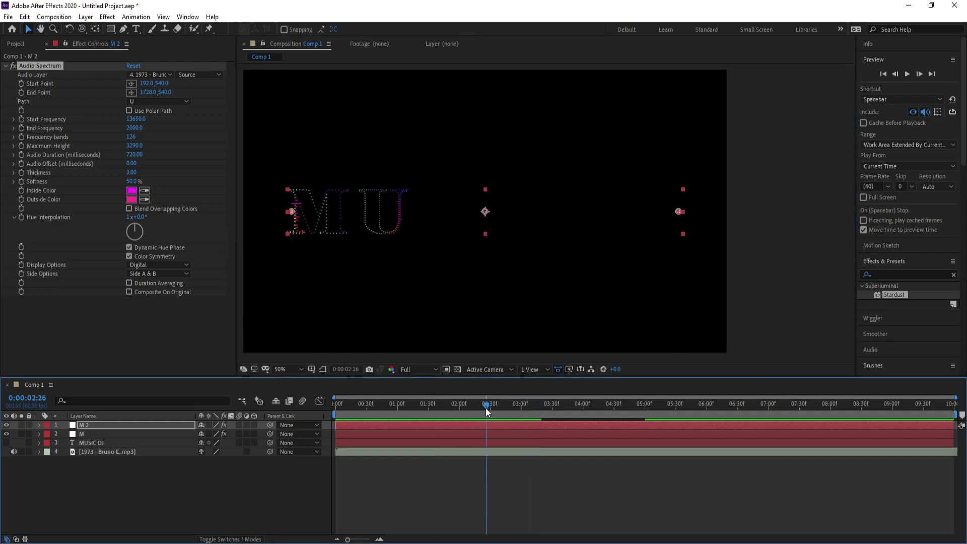
Step: Rename the duplicated M 2 layer as u
left_click(98, 424)
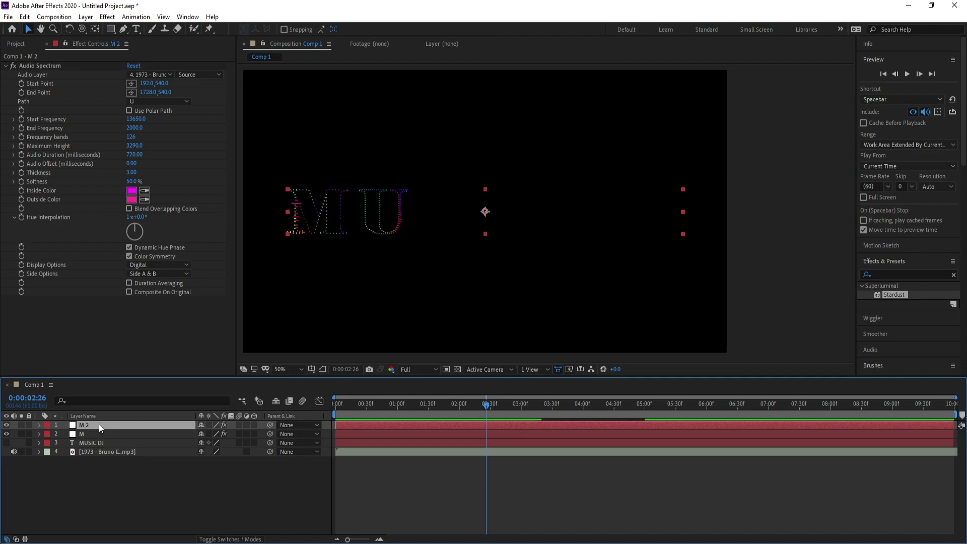
right_click(99, 424)
left_click(146, 416)
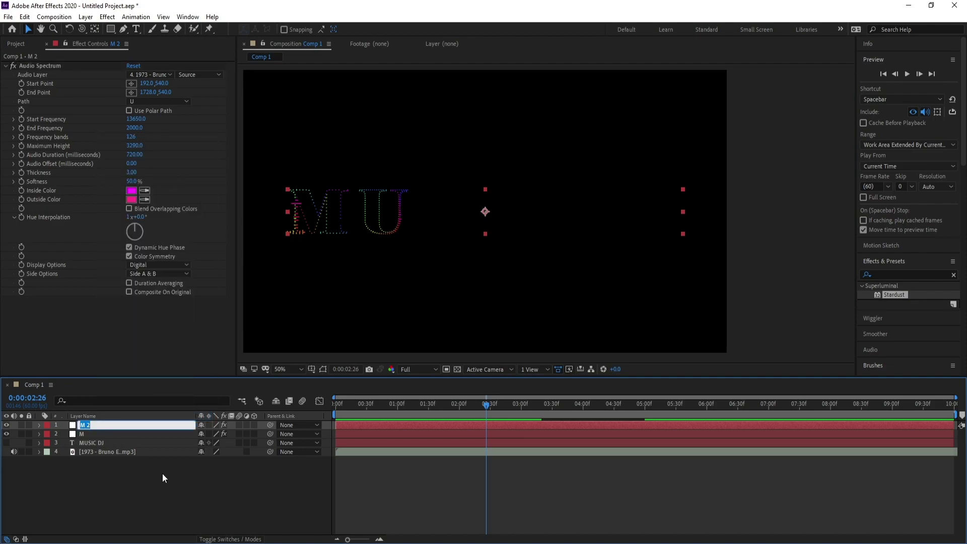
type("u")
key("Return")
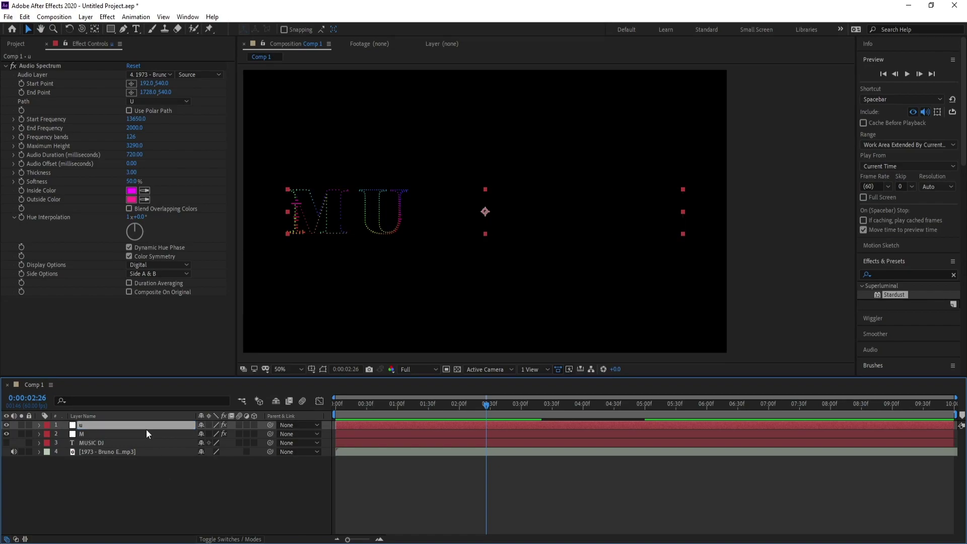
Step: Duplicate the u layer and set the copy's Audio Spectrum Path to the S mask
key("ctrl+d")
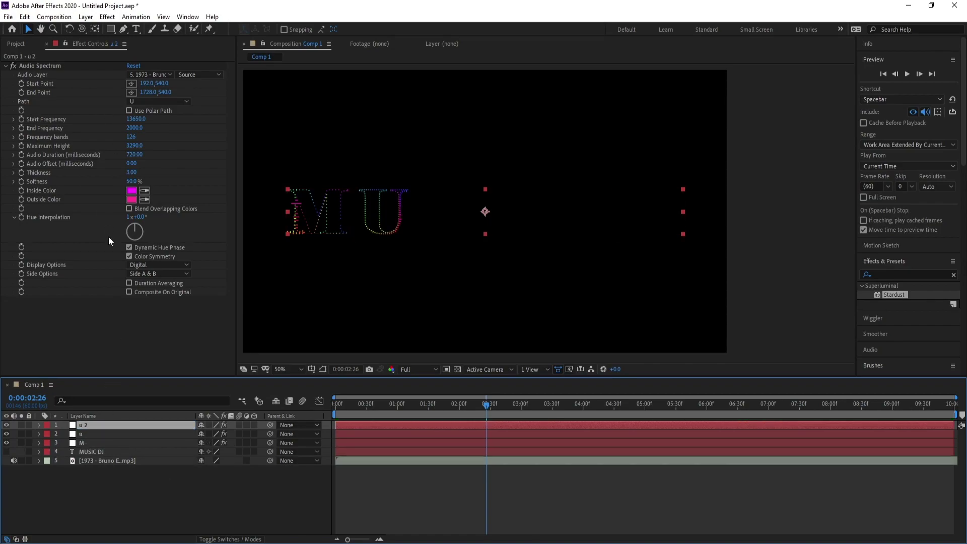
left_click(133, 102)
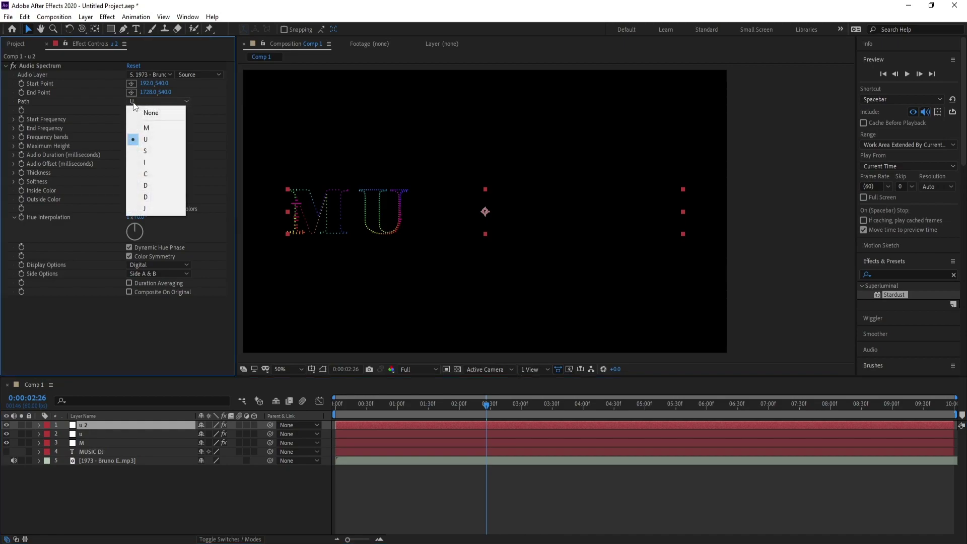
left_click(156, 152)
Step: Rename the duplicated u 2 layer as s and preview the three letter outlines
right_click(88, 426)
left_click(95, 417)
type("s")
key("Return")
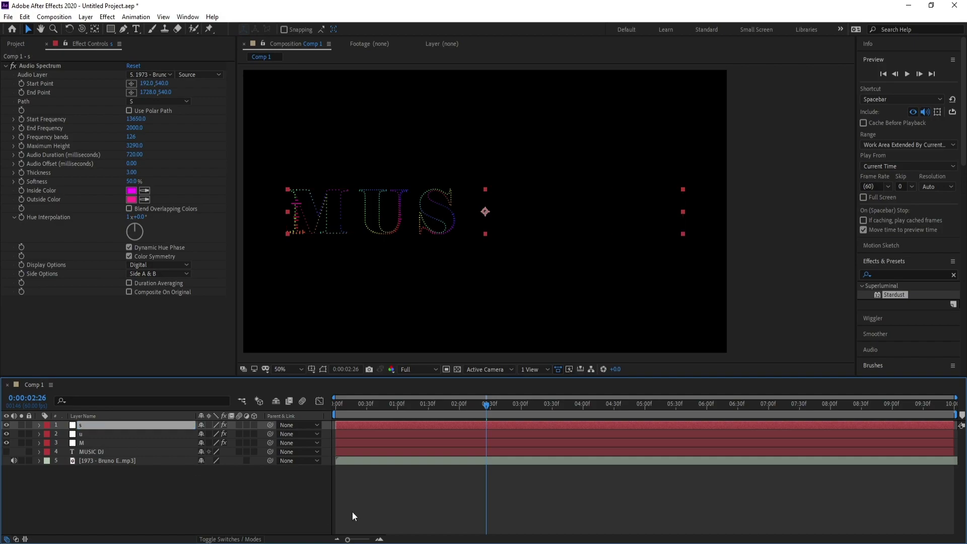
key("space")
key("space")
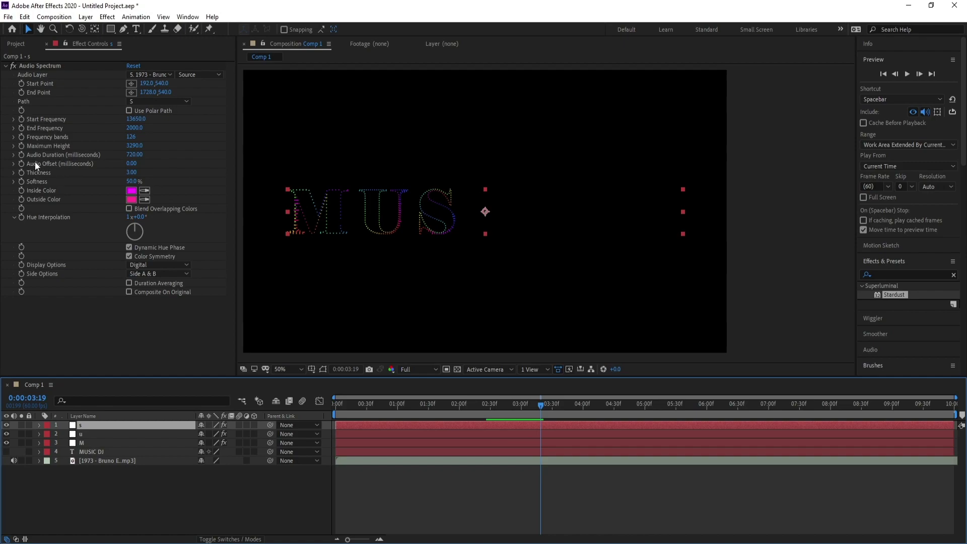
Step: Set the s layer's Audio Duration to 90 milliseconds and replay the animation from 0:00:03:24
left_click(134, 155)
type("90")
key("Return")
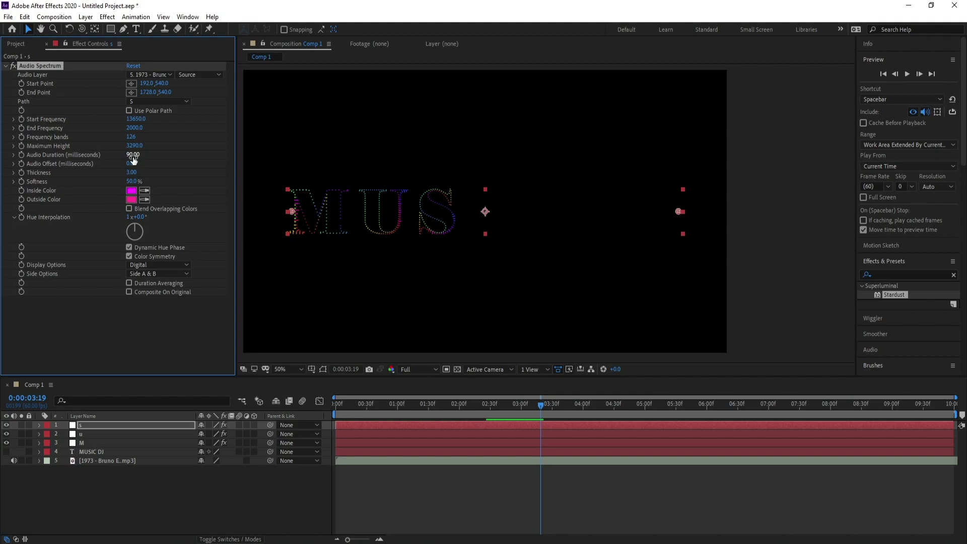
key("space")
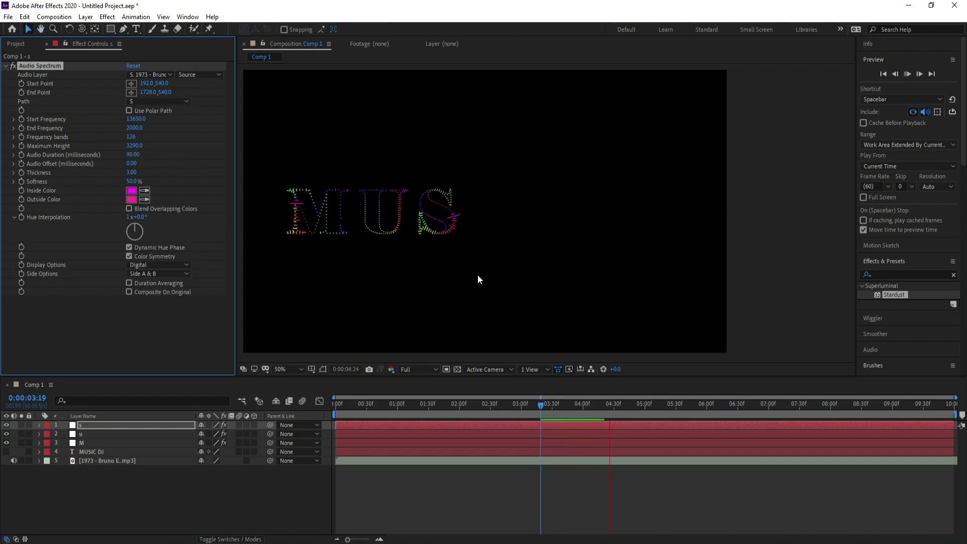
left_click(546, 404)
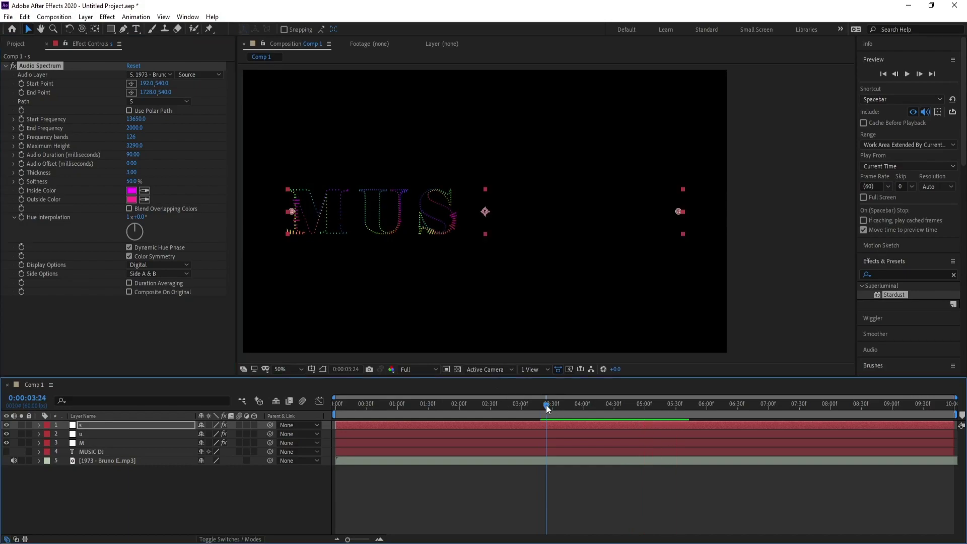
left_click(546, 406)
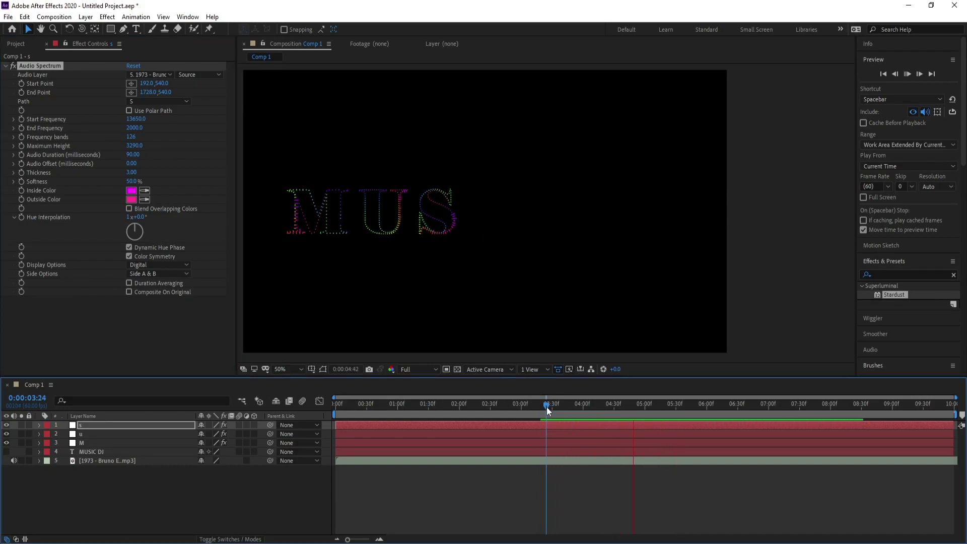
Step: Raise the M layer's Audio Spectrum Frequency bands to about 147 and preview the animation
key("space")
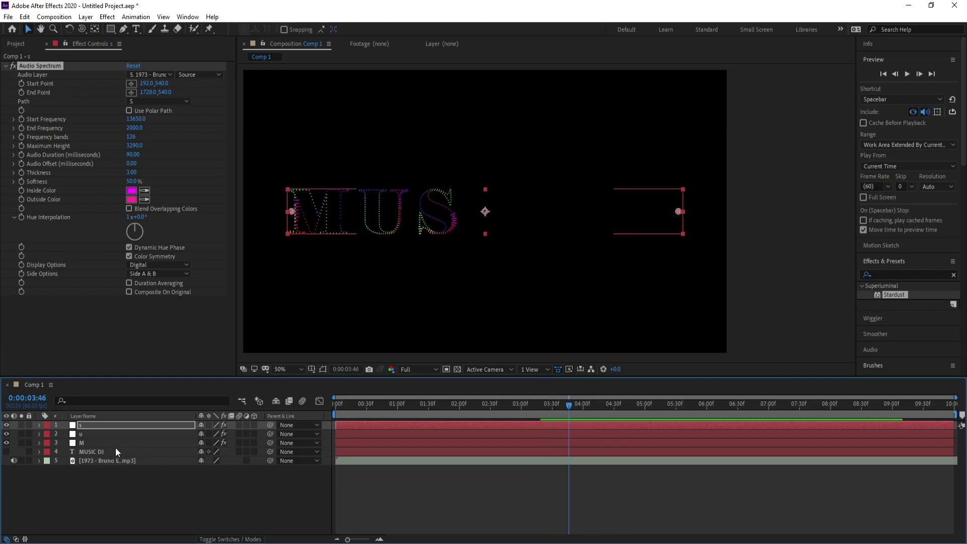
left_click(99, 444)
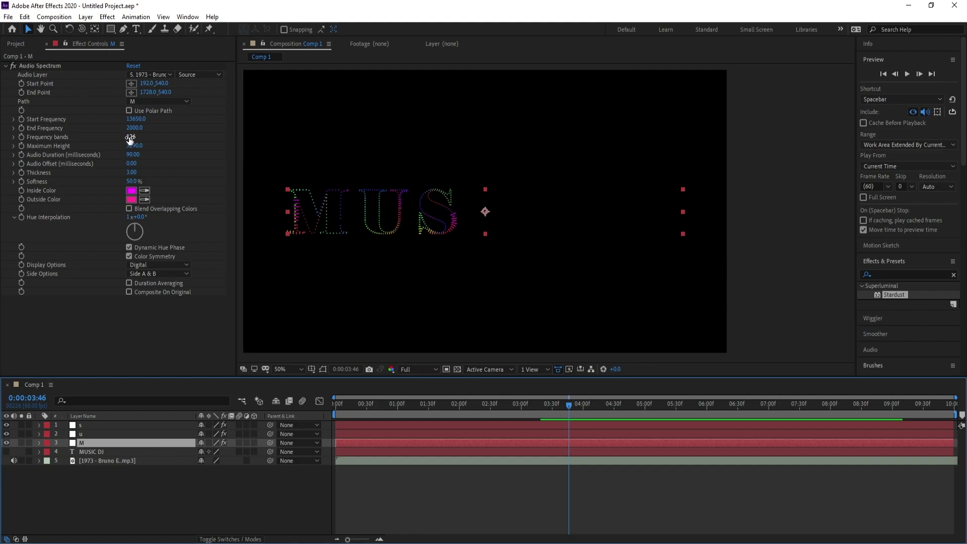
left_click_drag(130, 141, 140, 138)
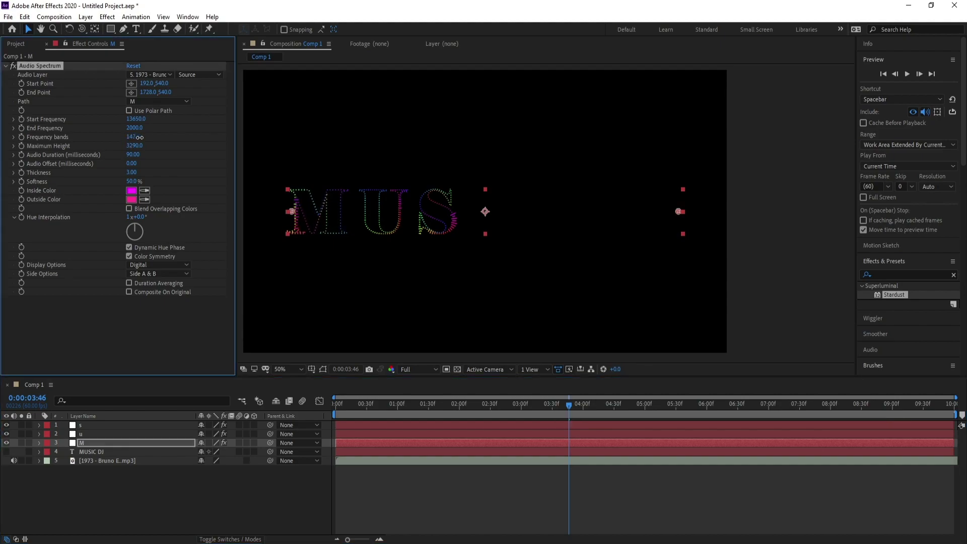
left_click_drag(140, 138, 141, 137)
key("space")
key("space")
Step: Duplicate the s layer with the copy's Audio Spectrum Path set to the I mask, and open its name for editing
left_click(91, 426)
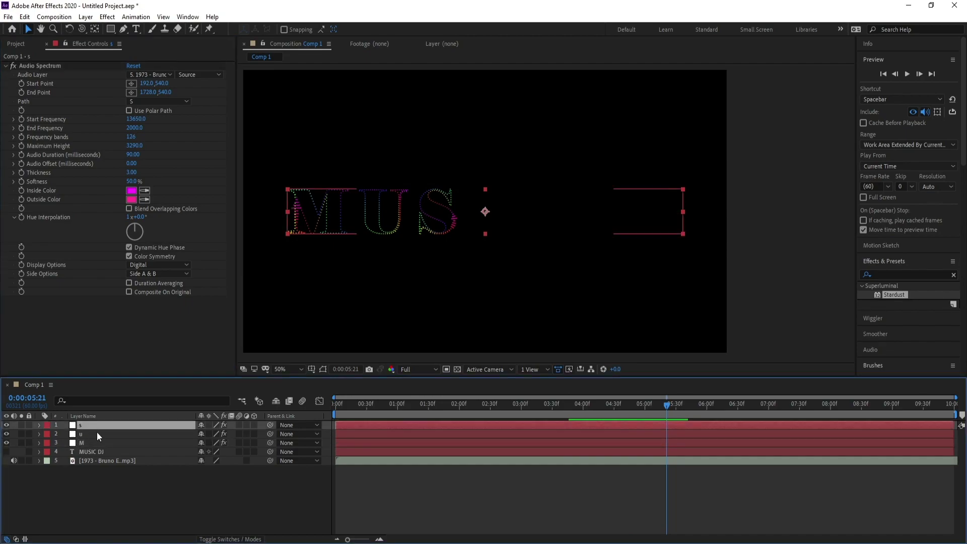
key("ctrl+d")
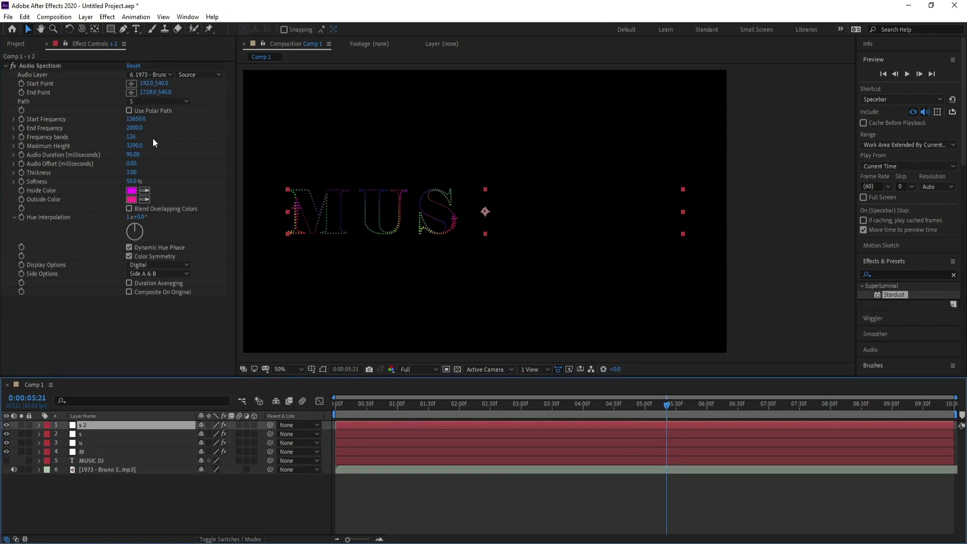
left_click(149, 101)
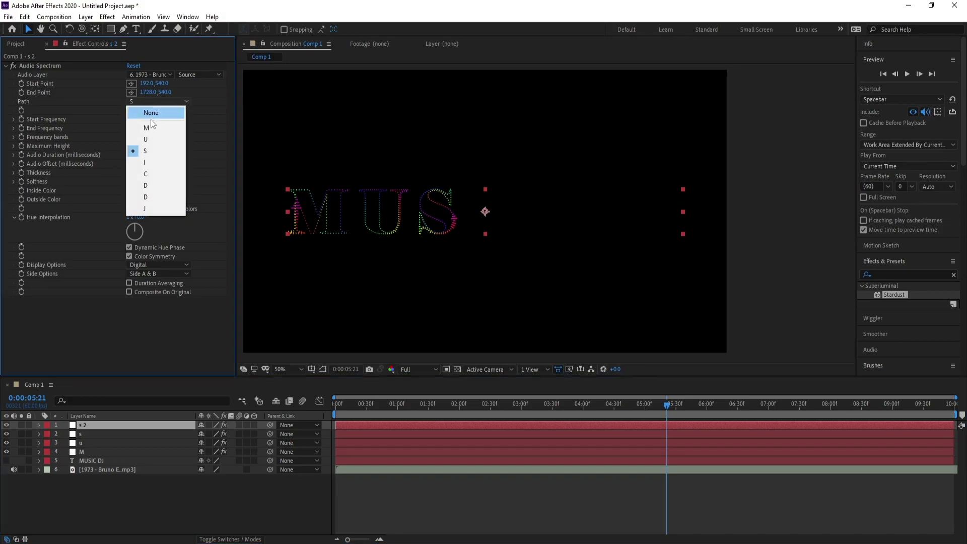
left_click(158, 165)
right_click(100, 425)
left_click(114, 419)
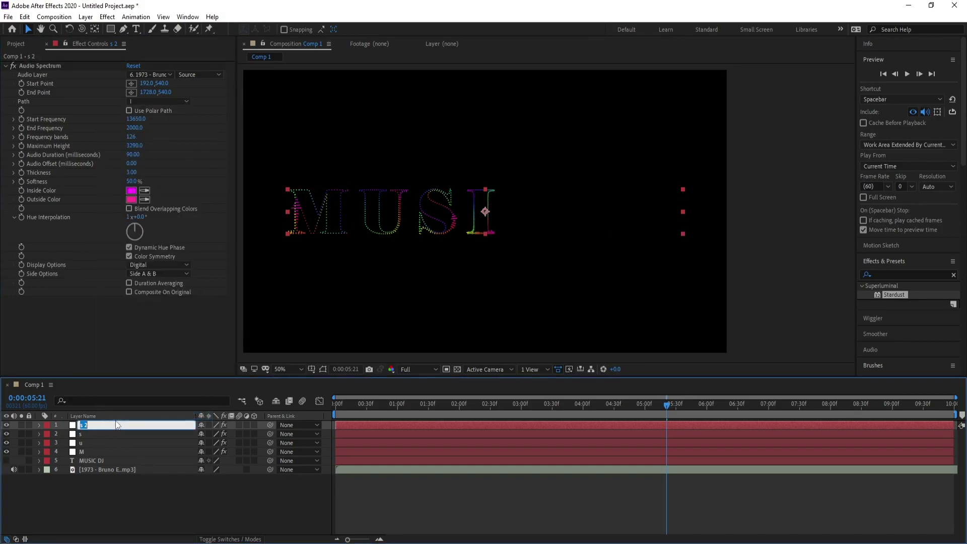
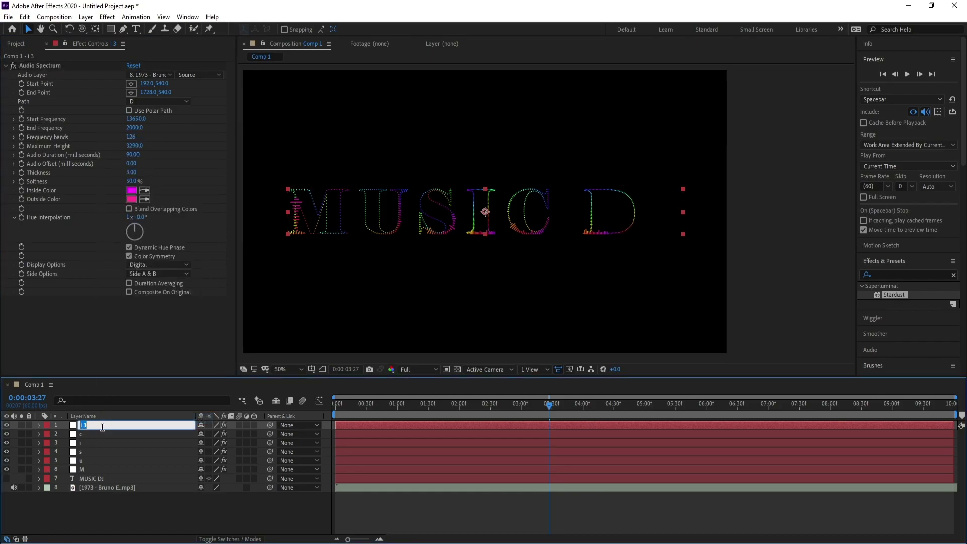
Step: Name the first D letter layer D1 and duplicate it with the copy's Audio Spectrum Path set to the second D mask
key("Return")
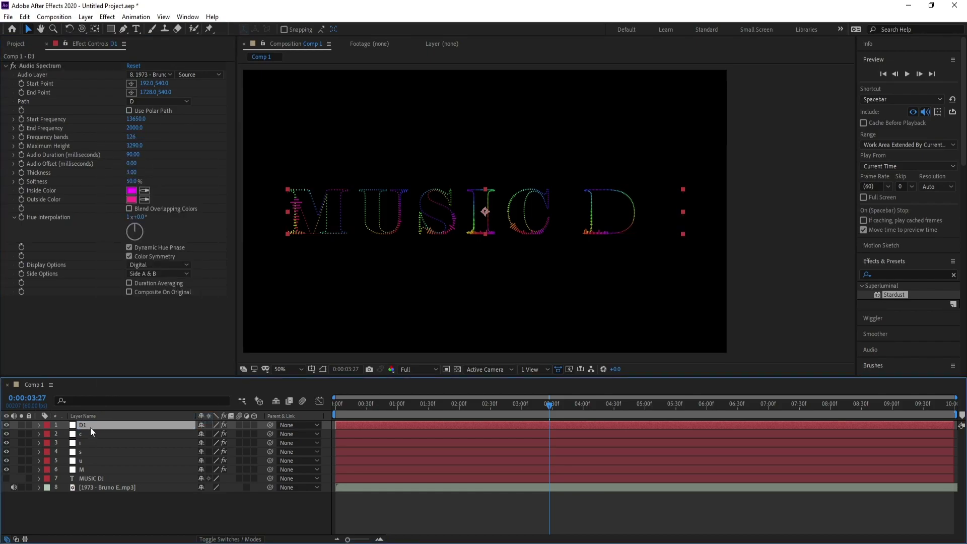
key("ctrl+d")
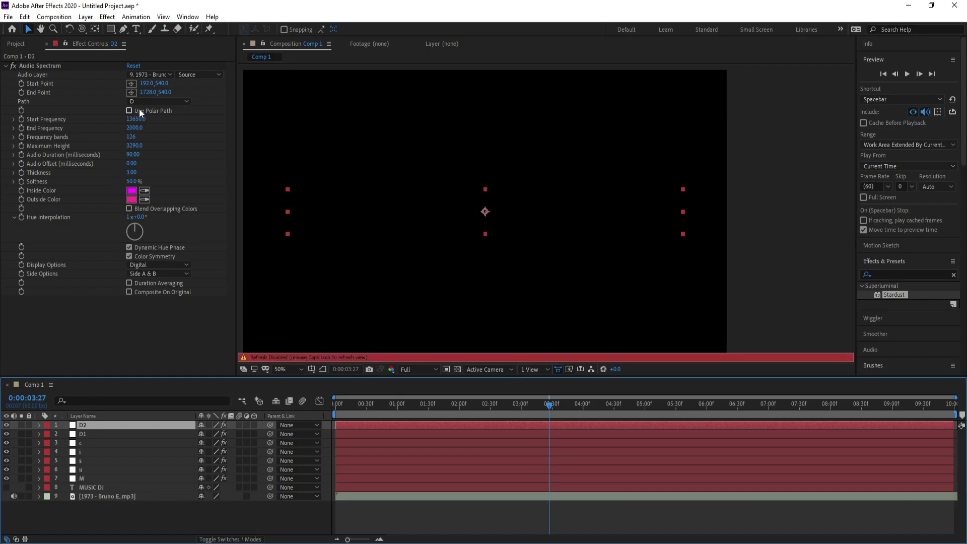
left_click(140, 104)
left_click(161, 186)
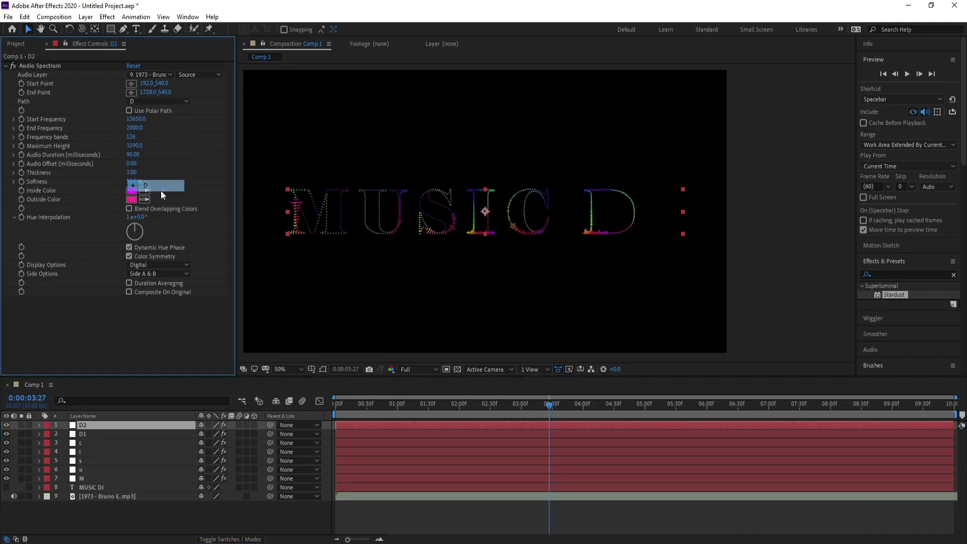
left_click(137, 103)
left_click(159, 194)
key("Return")
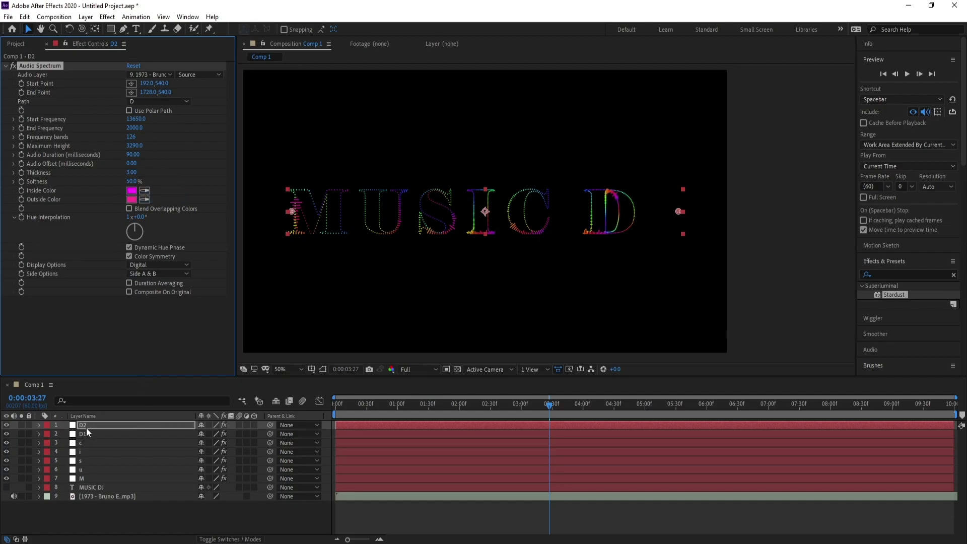
Step: Rename the duplicated D layer as D 2 and preview the MUSIC D letter outlines
right_click(84, 427)
left_click(103, 417)
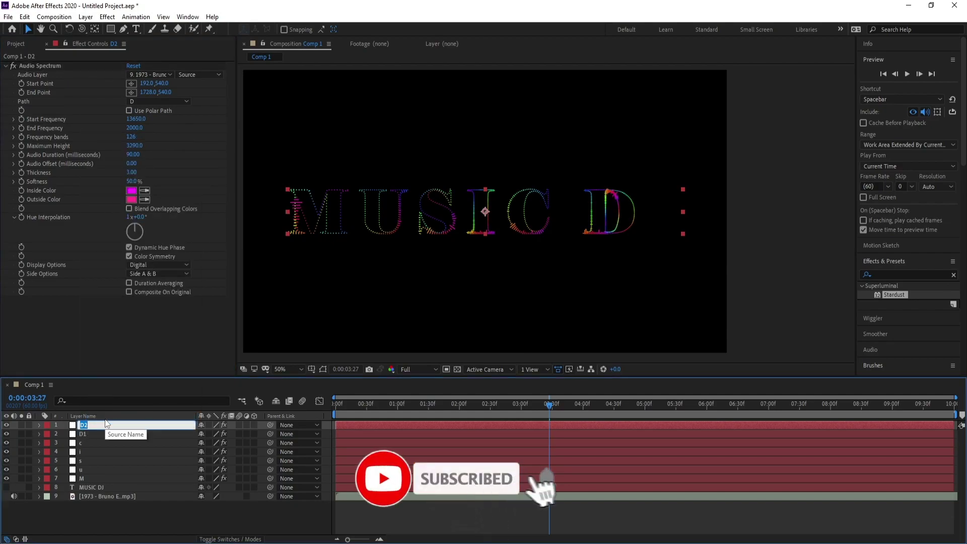
type("D")
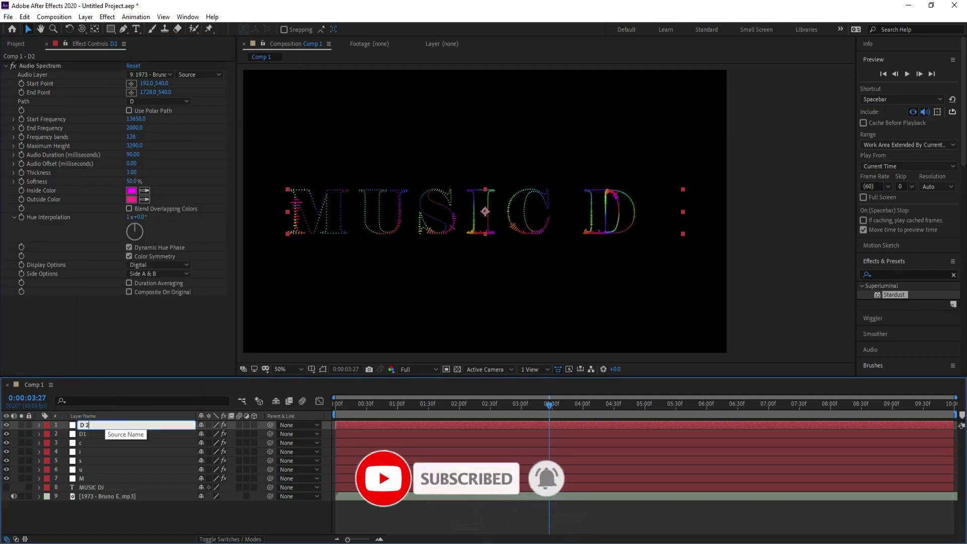
key("Return")
key("space")
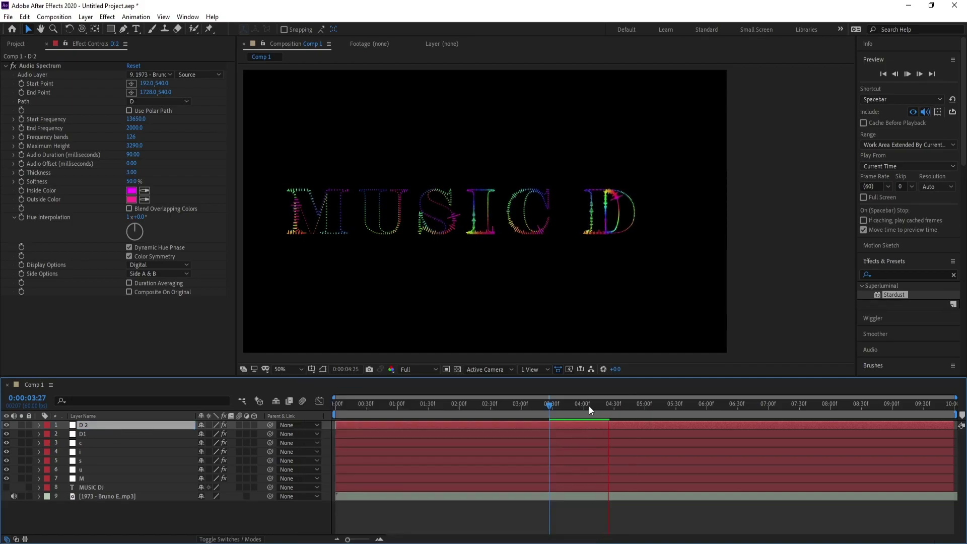
left_click(104, 433)
key("space")
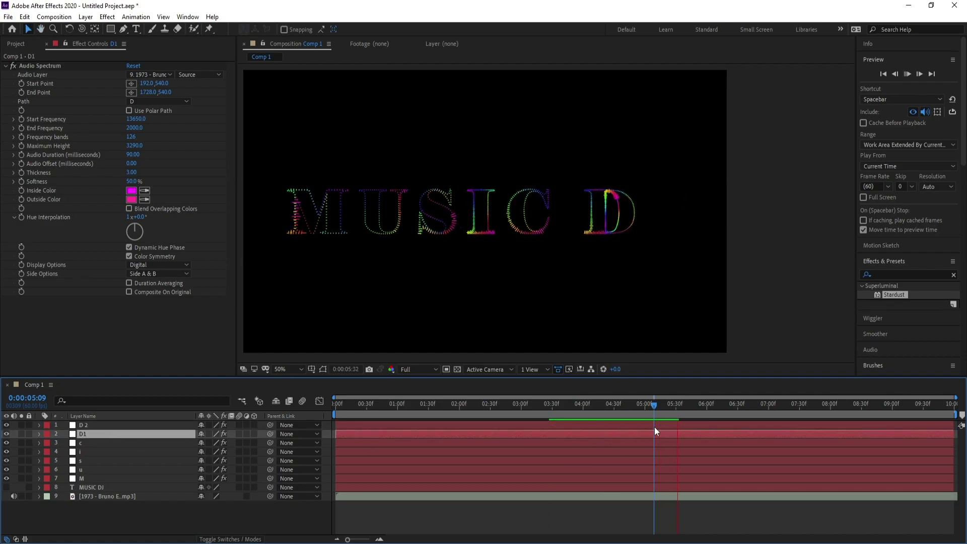
key("space")
Step: Duplicate the D 2 layer and rename the copy as J
left_click(91, 426)
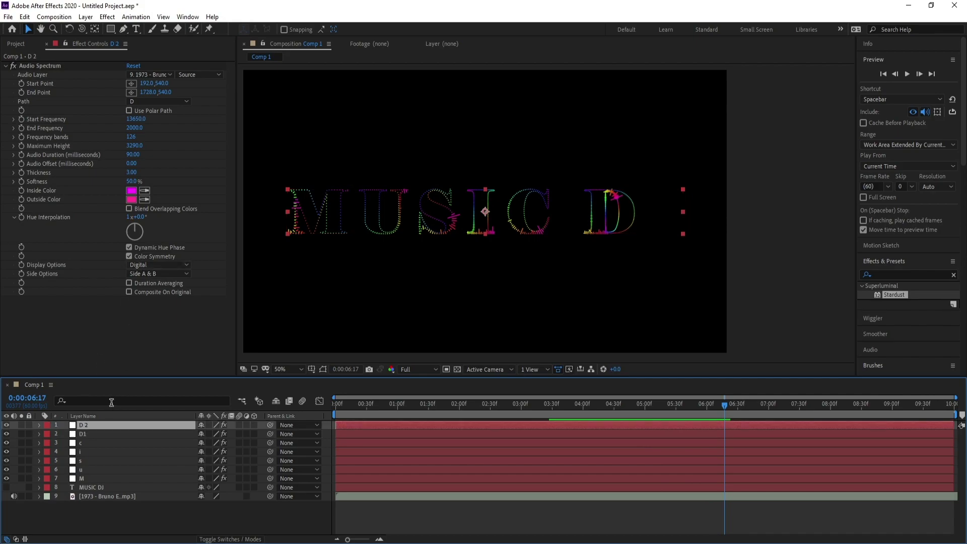
key("ctrl+d")
right_click(78, 426)
key("Escape")
right_click(80, 427)
left_click(96, 419)
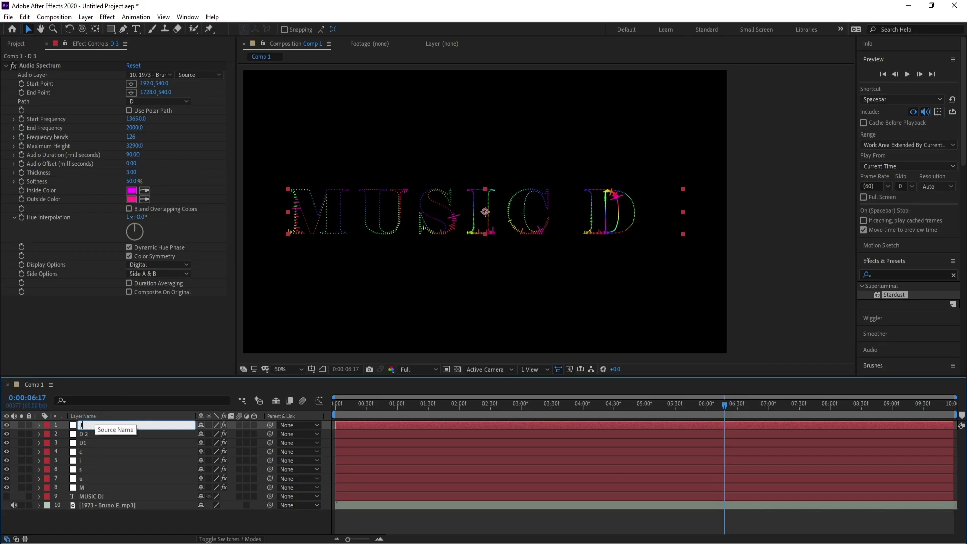
type("J")
key("Return")
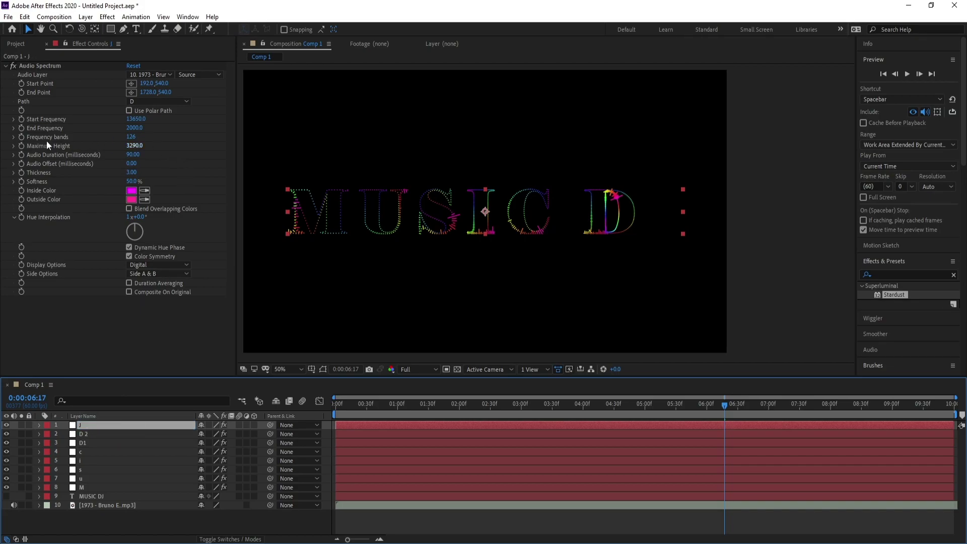
Step: Set the J layer's Audio Spectrum Path to the J mask and preview the animation from 0:00:03:59
left_click(158, 102)
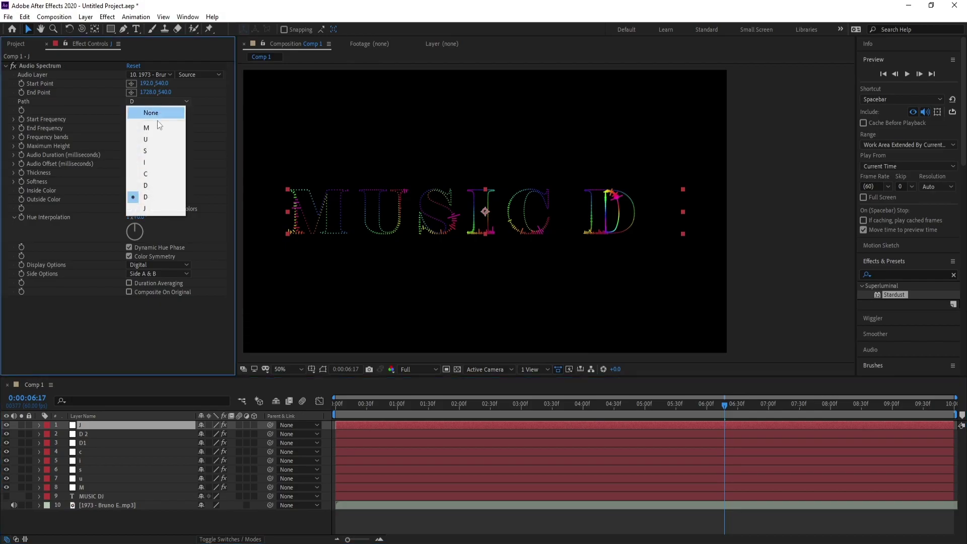
left_click(160, 209)
left_click(581, 405)
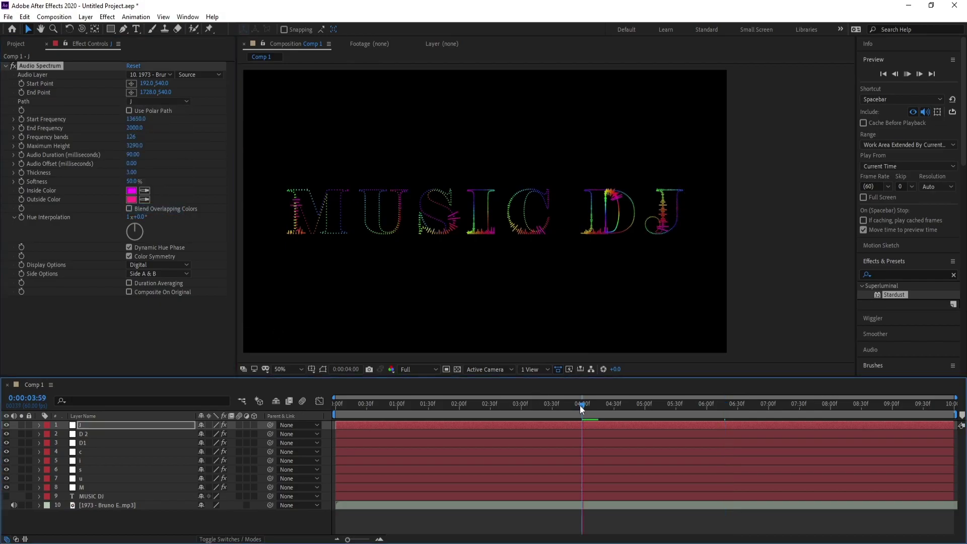
key("space")
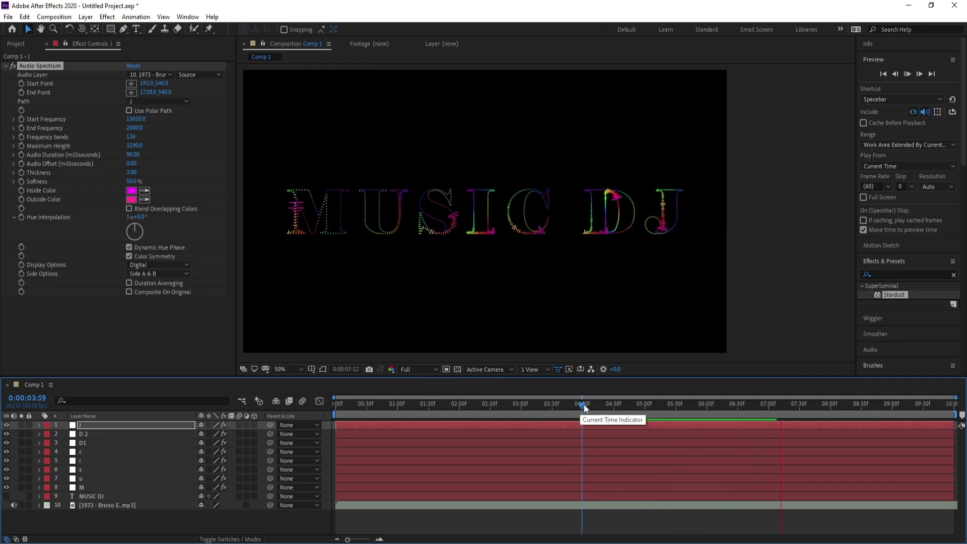
key("space")
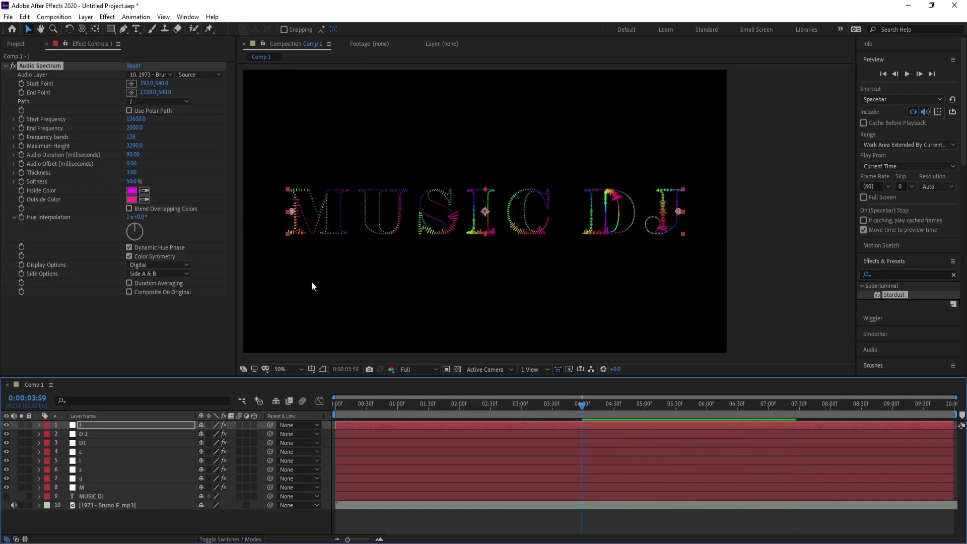
Step: Add an adjustment layer above the letter layers and apply the Stylize Glow effect to it
left_click(86, 16)
mouse_move(100, 29)
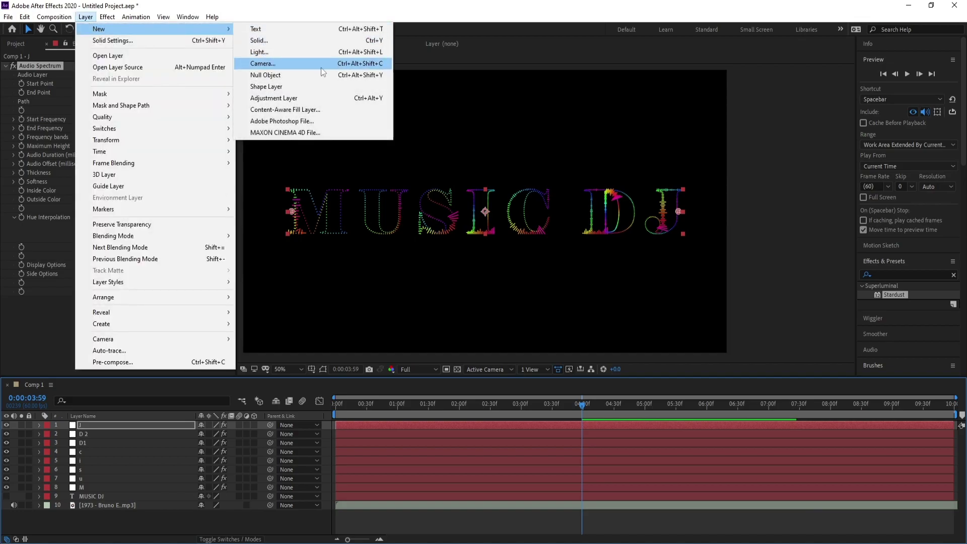
left_click(319, 98)
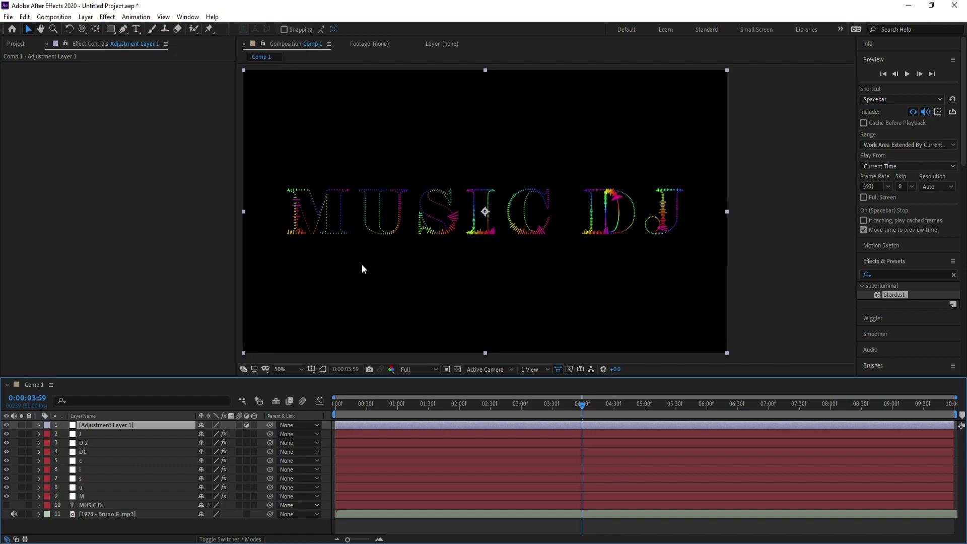
left_click(108, 17)
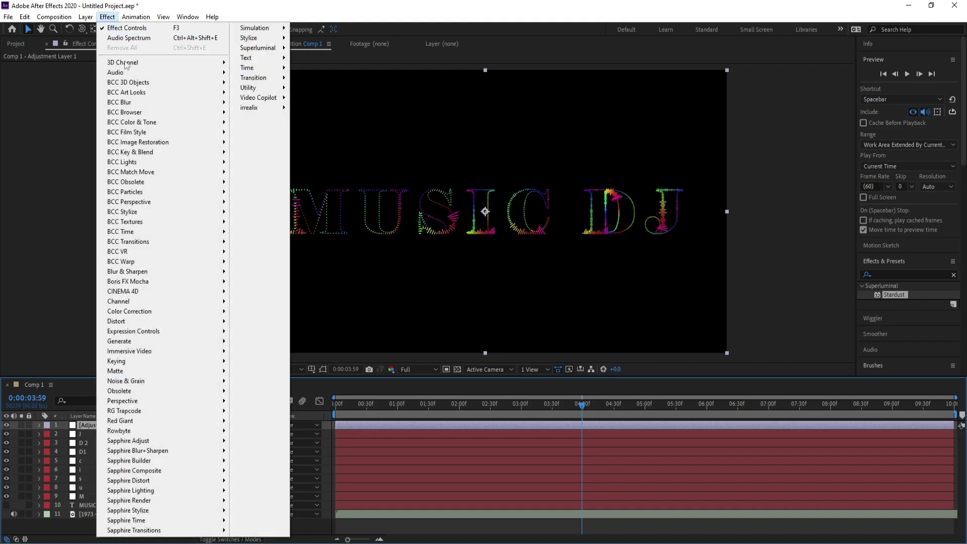
mouse_move(254, 37)
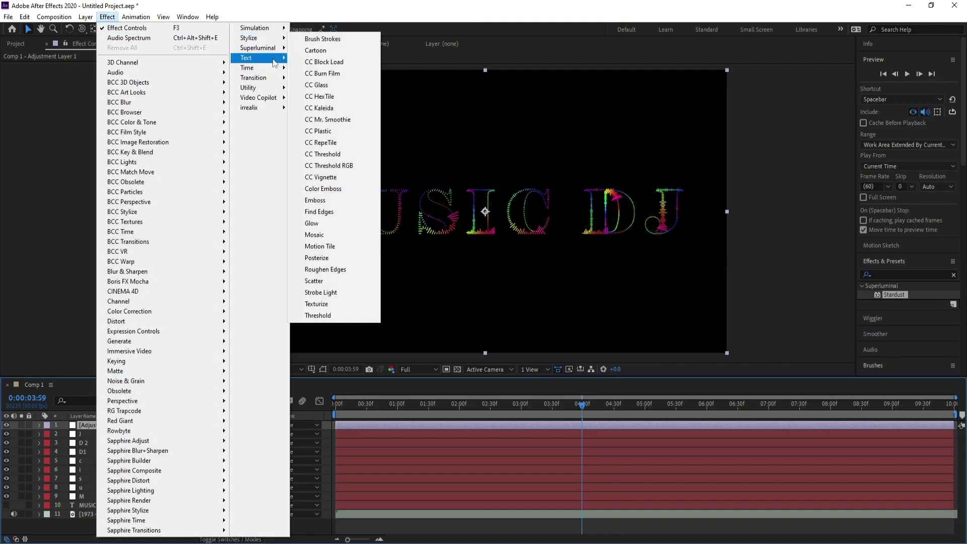
left_click(335, 224)
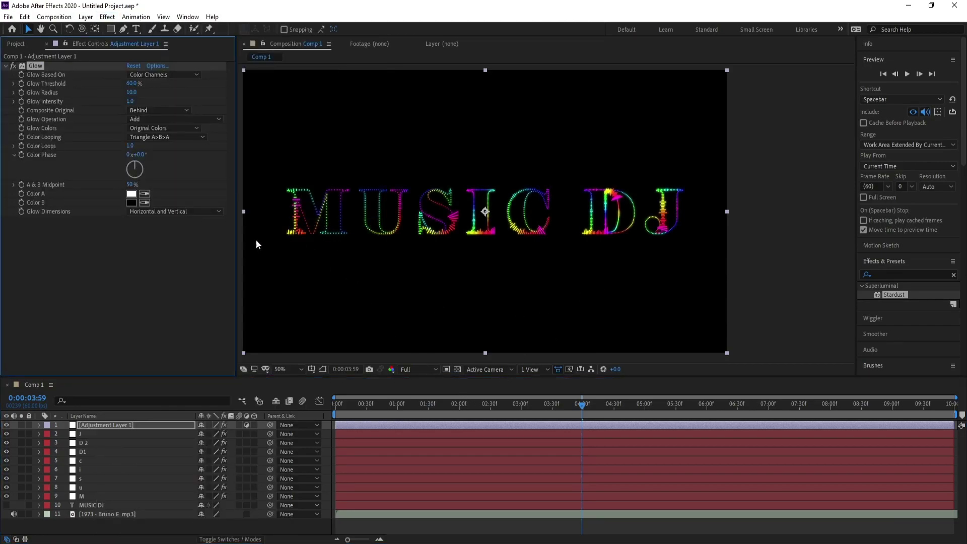
Step: Apply the Curves color correction to the adjustment layer and shape its RGB curve into a contrast-boosting S
left_click(108, 17)
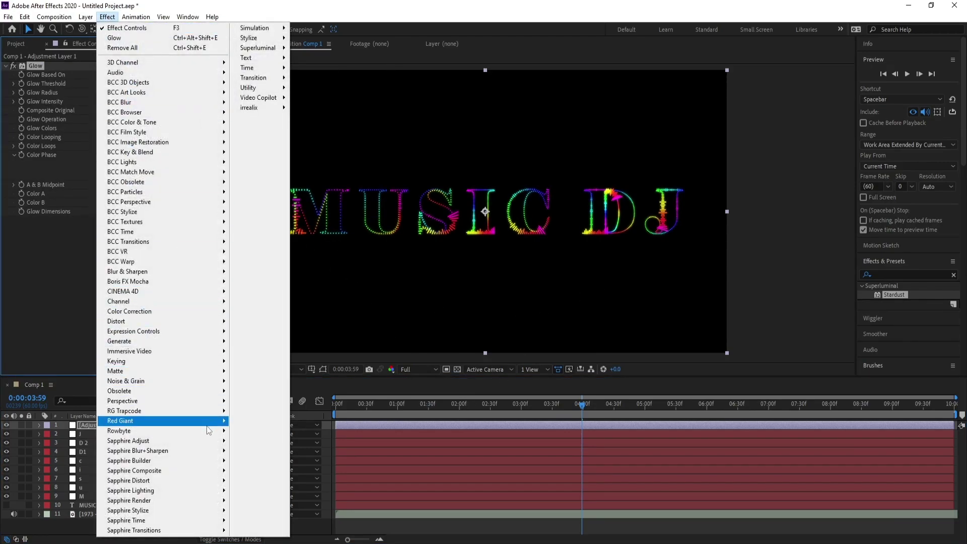
mouse_move(212, 311)
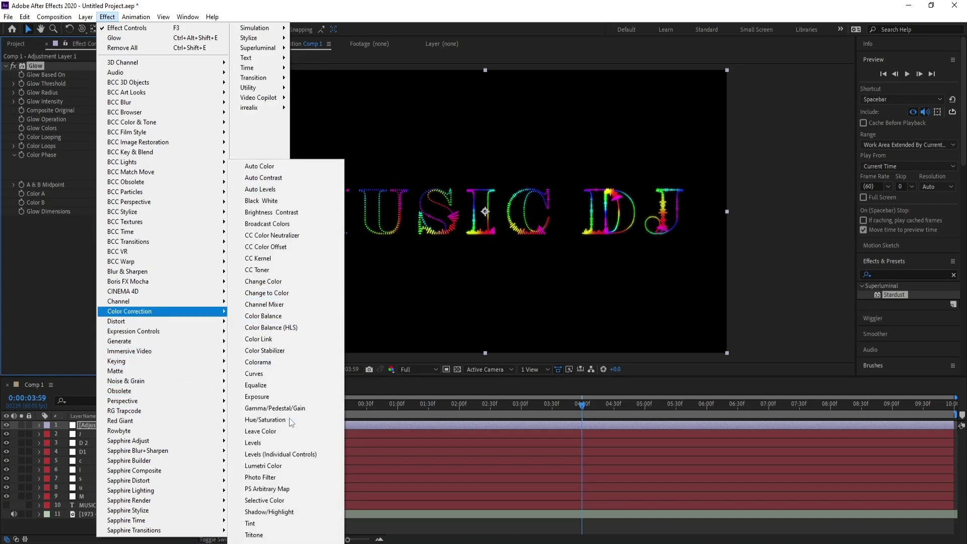
left_click(286, 373)
left_click_drag(103, 251, 98, 243)
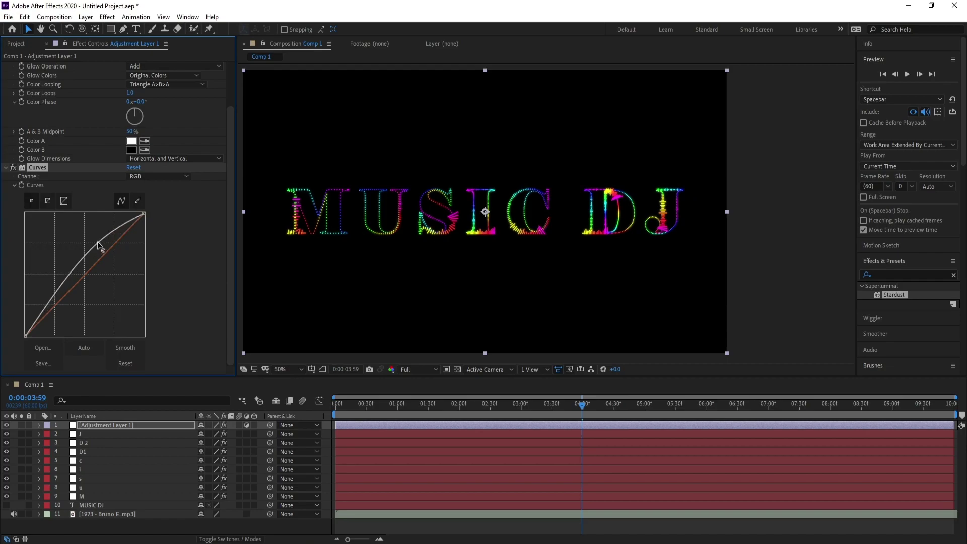
left_click(71, 277)
left_click_drag(73, 287, 77, 299)
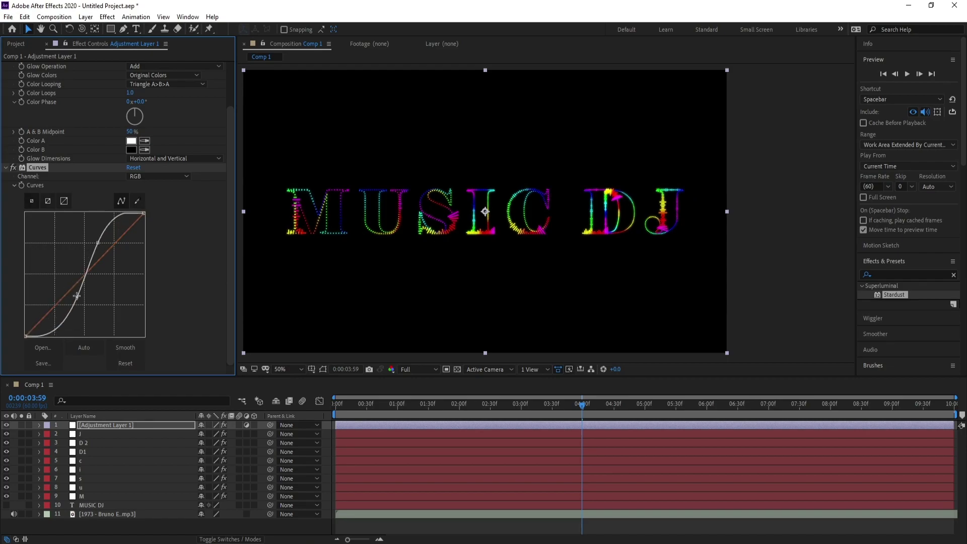
Step: Switch the Curves channel to Alpha and bend its curve downward below the midpoint
left_click(149, 177)
left_click(151, 234)
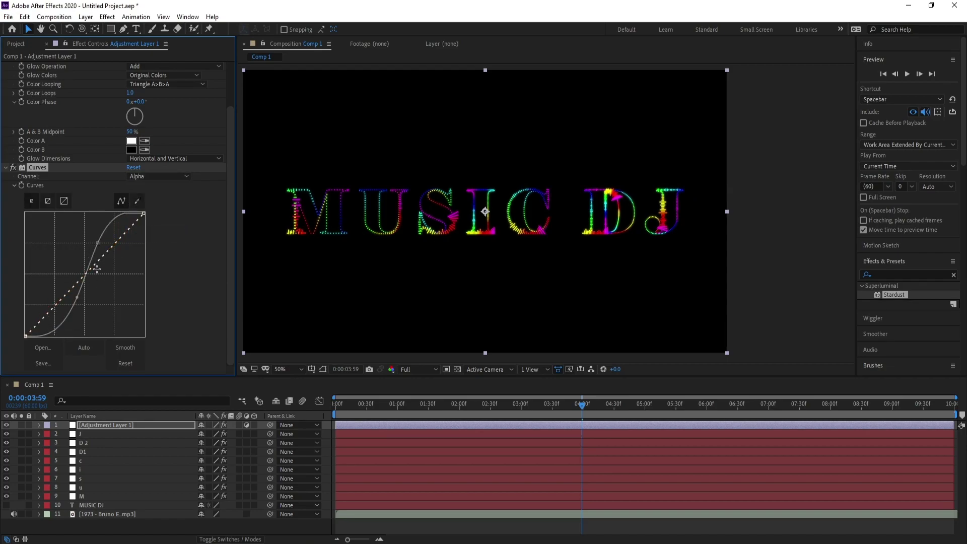
left_click_drag(88, 269, 82, 301)
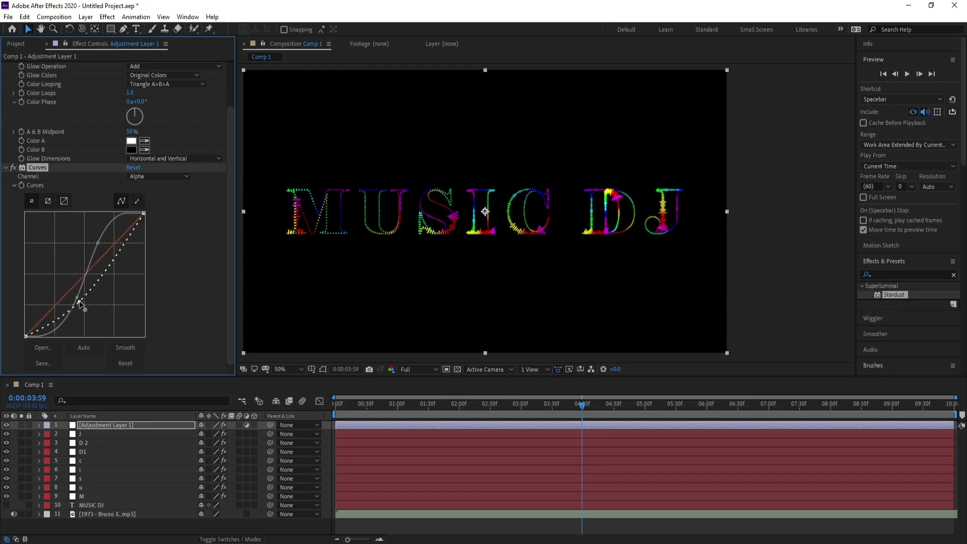
Step: Preview the glowing MUSIC DJ animation from the start of the composition and return to the first frame
left_click_drag(352, 404, 313, 433)
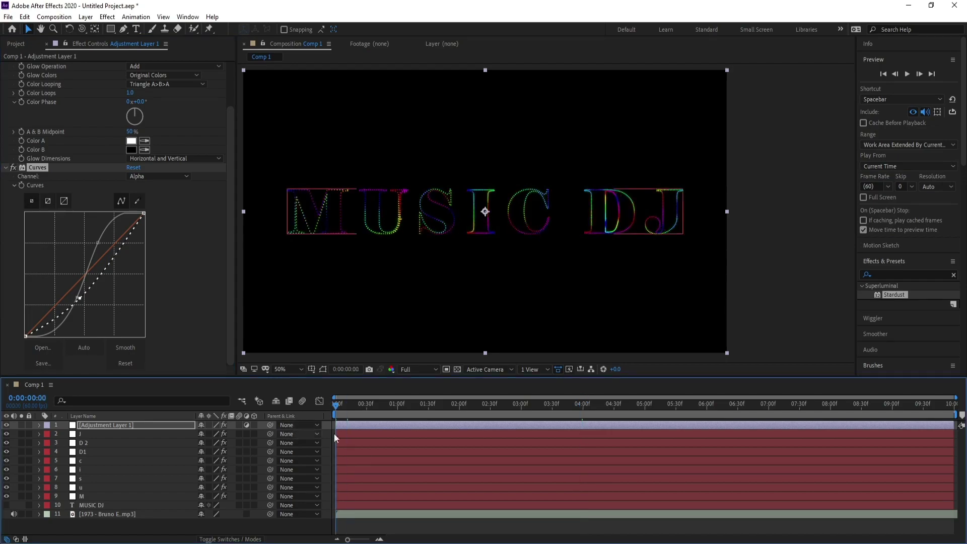
key("space")
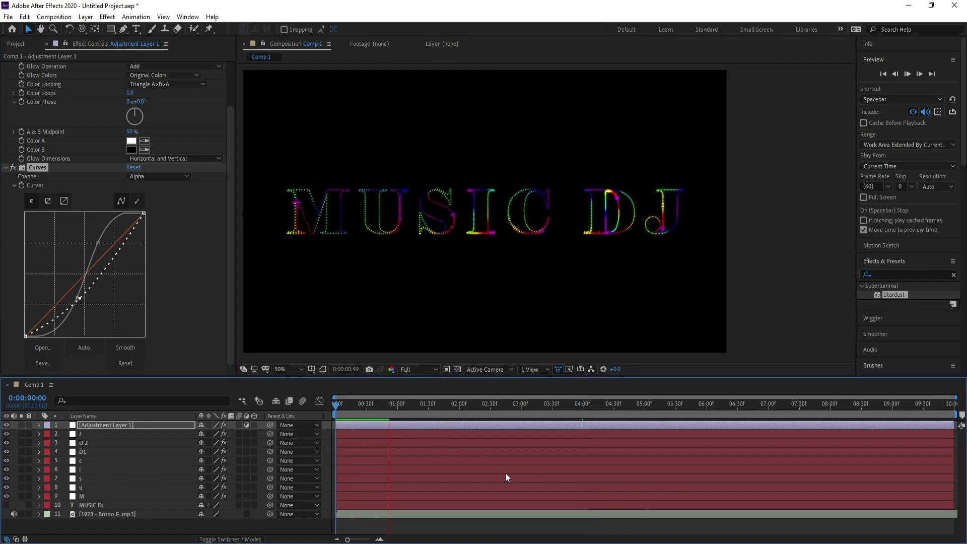
key("space")
key("Home")
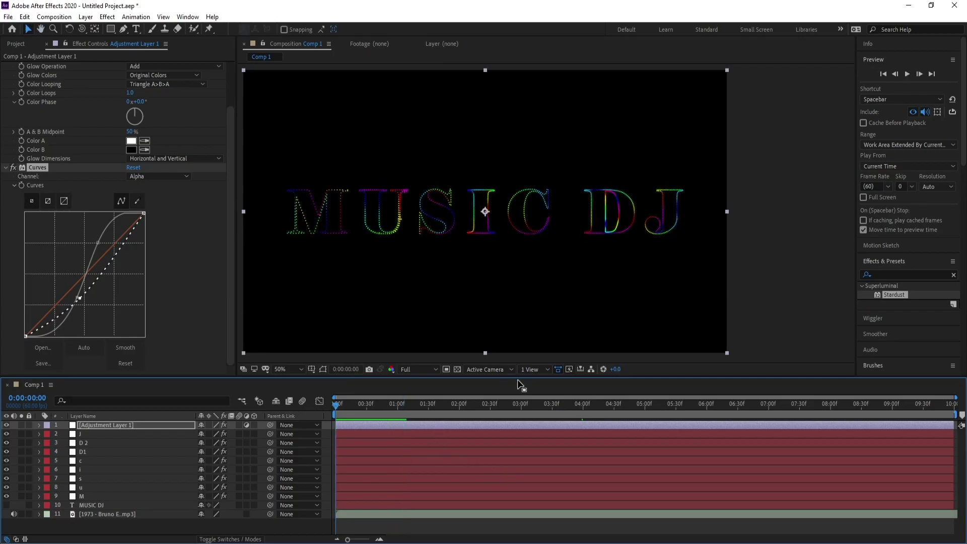